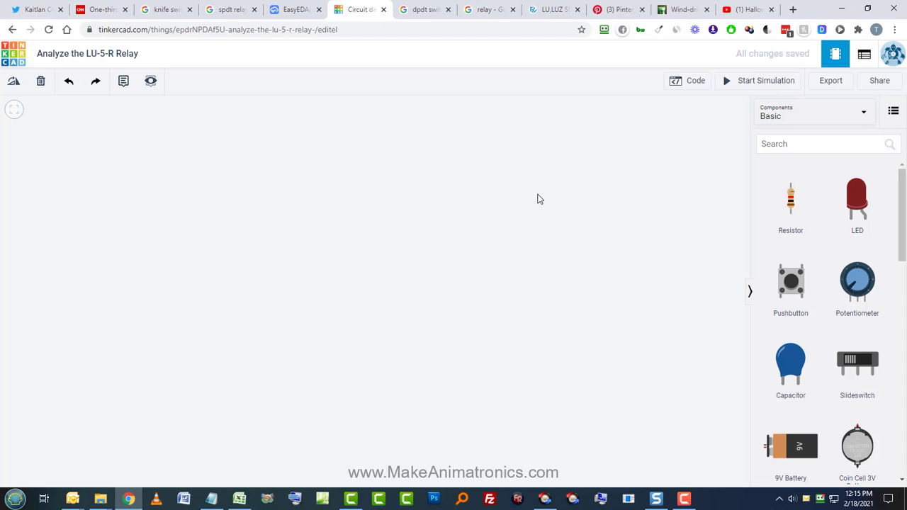
Search the components for 'rel' and drag the Relay SPDT onto the canvas
{"action": "left_click", "coordinate": [794, 144]}
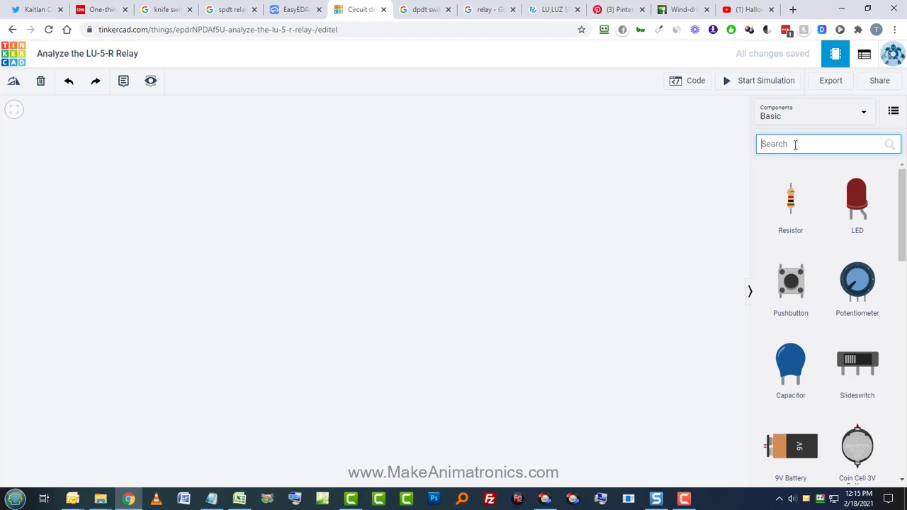
{"action": "type", "text": "relay"}
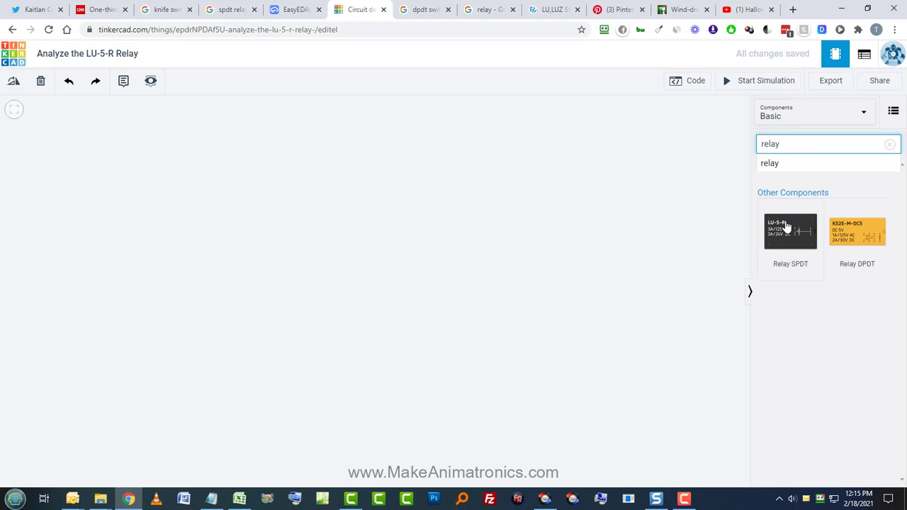
{"action": "left_click_drag", "start_coordinate": [788, 228], "coordinate": [618, 249]}
{"action": "scroll", "coordinate": [650, 266], "scroll_direction": "up", "scroll_amount": 5}
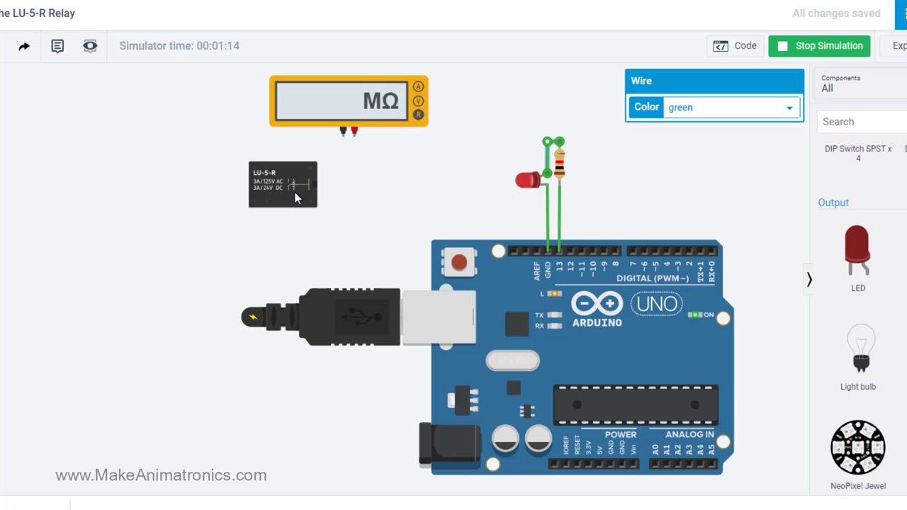
{"action": "scroll", "coordinate": [293, 199], "scroll_direction": "up", "scroll_amount": 5}
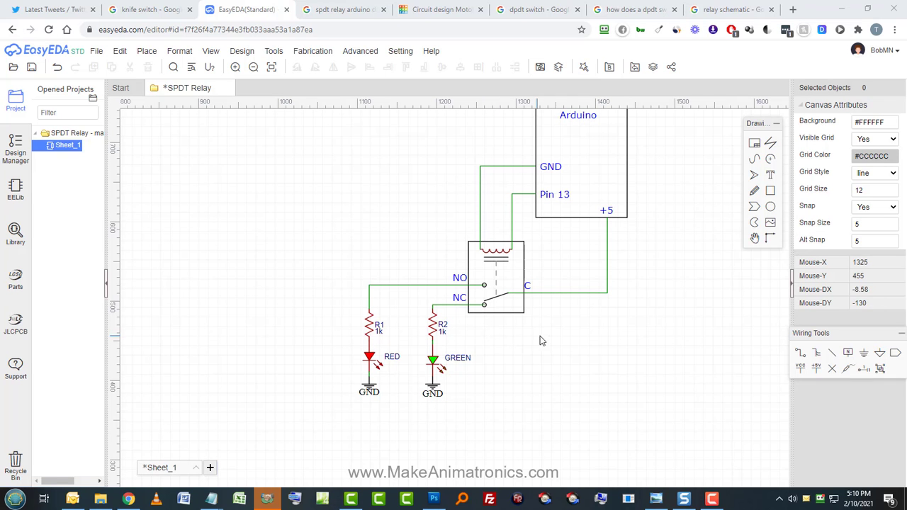
Scroll the EasyEDA relay schematic view
{"action": "scroll", "coordinate": [466, 277], "scroll_direction": "up", "scroll_amount": 2}
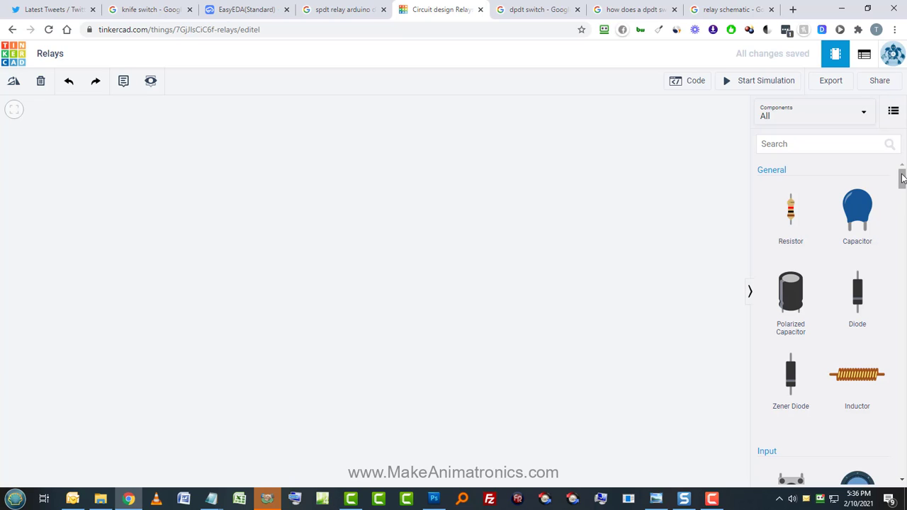
Drag the LU-5-R Relay SPDT above the Arduino Uno and frame both in view
{"action": "left_click_drag", "start_coordinate": [901, 179], "coordinate": [900, 232]}
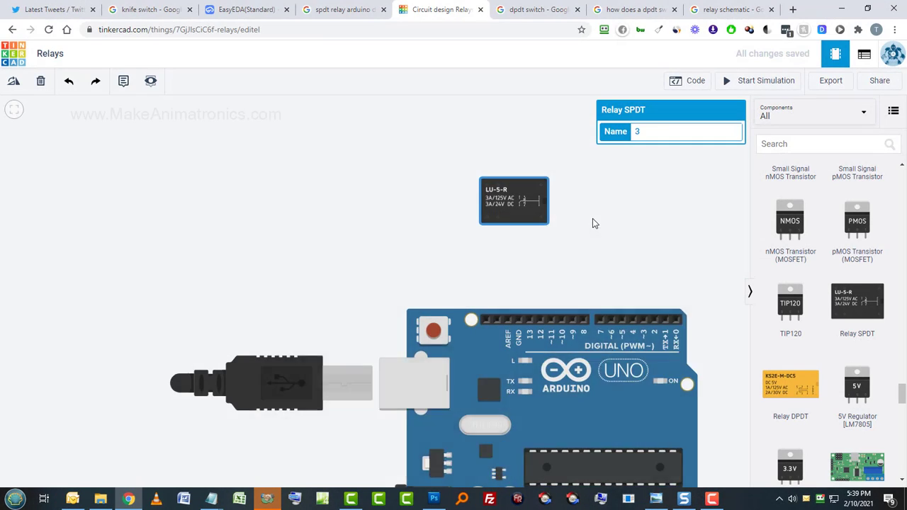
{"action": "scroll", "coordinate": [594, 221], "scroll_direction": "up", "scroll_amount": 1}
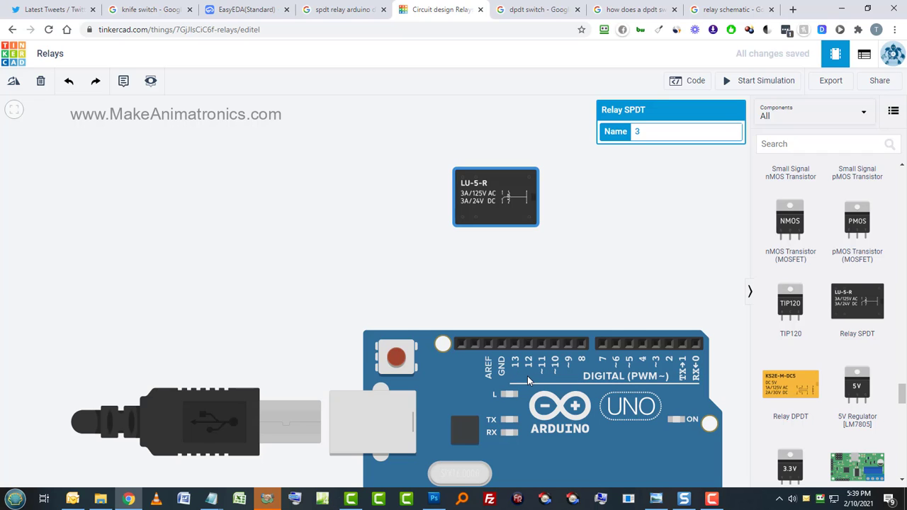
{"action": "scroll", "coordinate": [505, 281], "scroll_direction": "up", "scroll_amount": 1}
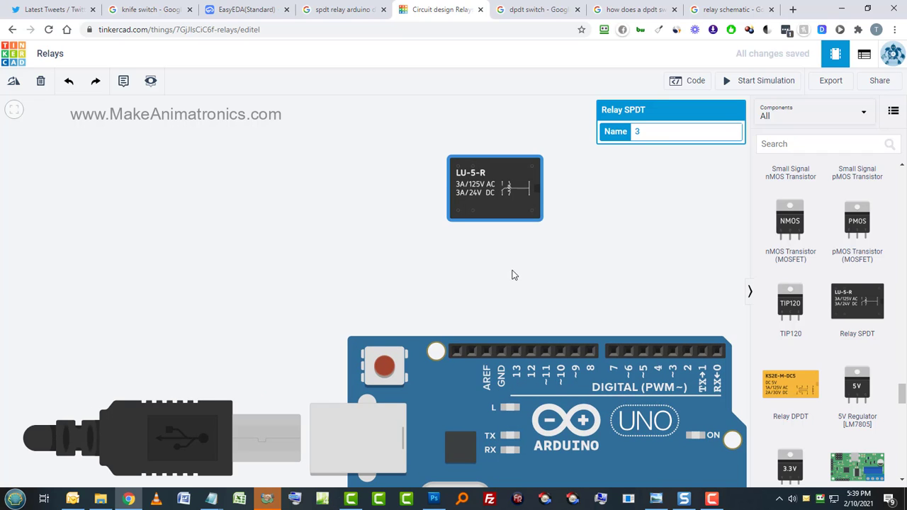
{"action": "scroll", "coordinate": [514, 274], "scroll_direction": "up", "scroll_amount": 1}
{"action": "scroll", "coordinate": [550, 231], "scroll_direction": "up", "scroll_amount": 1}
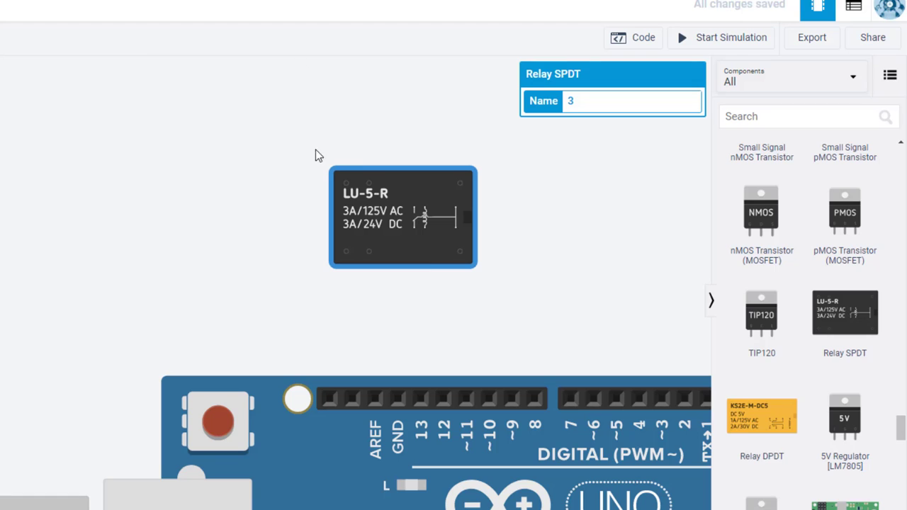
{"action": "scroll", "coordinate": [514, 371], "scroll_direction": "down", "scroll_amount": 3}
{"action": "scroll", "coordinate": [516, 366], "scroll_direction": "up", "scroll_amount": 1}
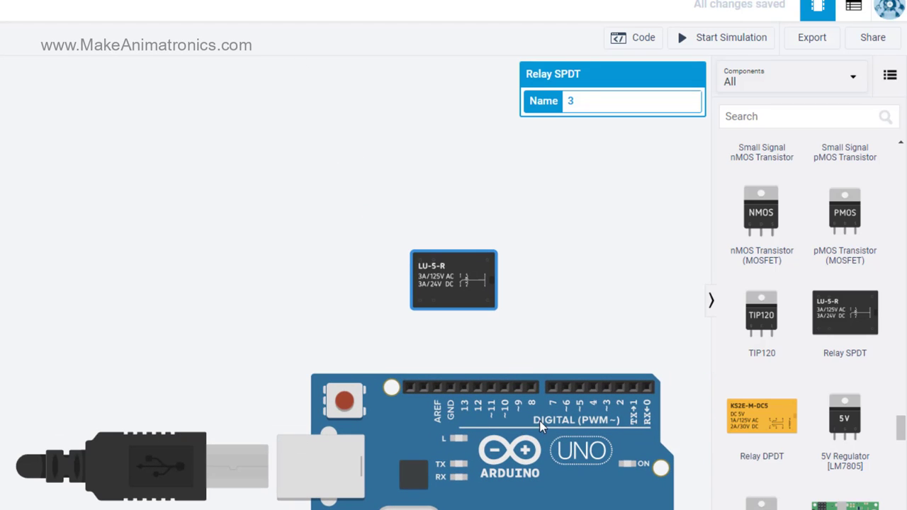
{"action": "left_click_drag", "start_coordinate": [587, 328], "coordinate": [532, 191]}
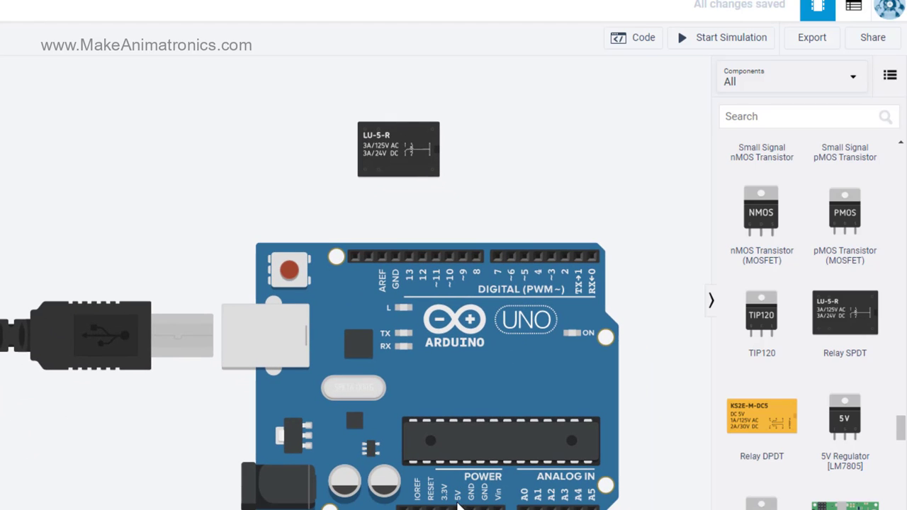
{"action": "left_click_drag", "start_coordinate": [643, 279], "coordinate": [628, 257]}
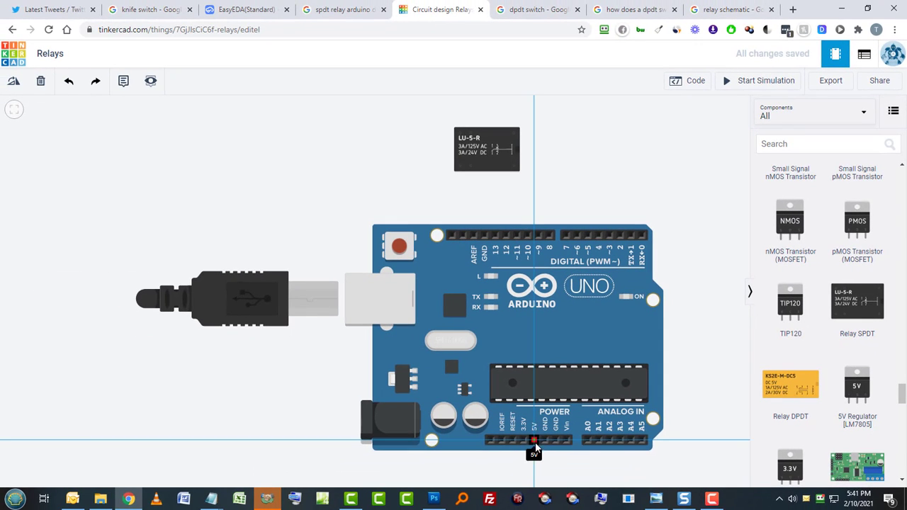
Run a red wire from the Arduino 5V pin, bending around the right, to the relay terminal
{"action": "left_click", "coordinate": [534, 440]}
{"action": "left_click", "coordinate": [536, 462]}
{"action": "left_click", "coordinate": [719, 456]}
{"action": "left_click", "coordinate": [688, 172]}
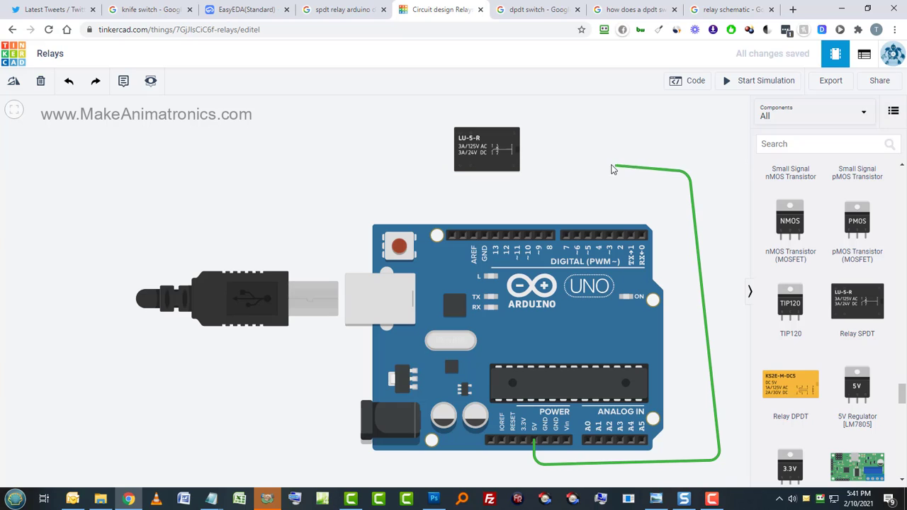
{"action": "left_click", "coordinate": [514, 167]}
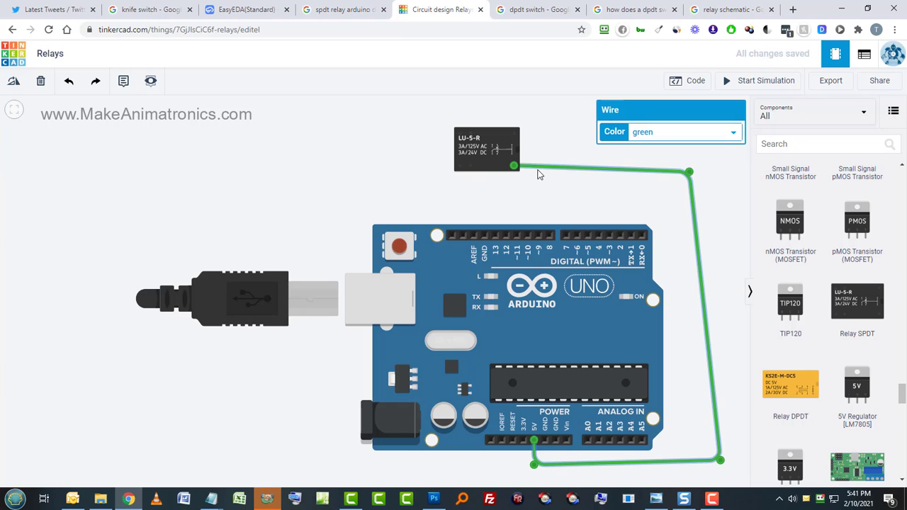
{"action": "left_click_drag", "start_coordinate": [689, 172], "coordinate": [721, 171]}
{"action": "left_click_drag", "start_coordinate": [719, 461], "coordinate": [721, 465]}
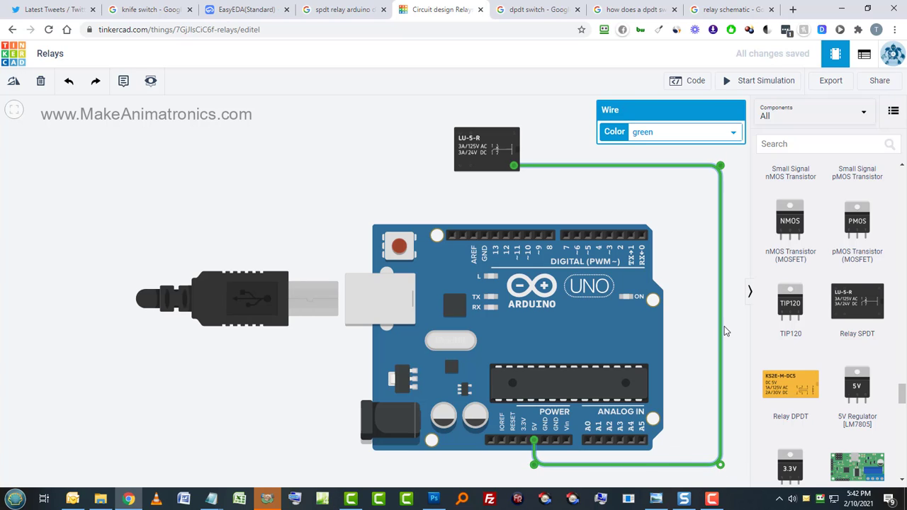
{"action": "left_click", "coordinate": [684, 135]}
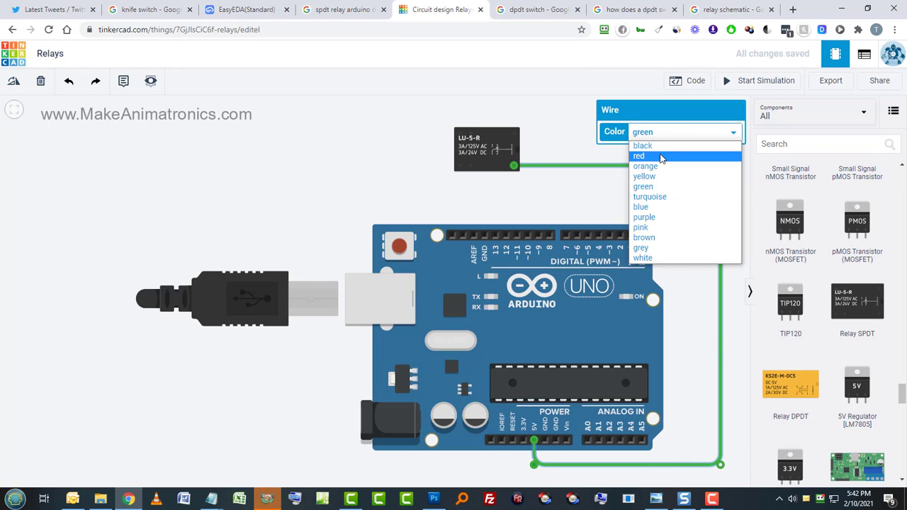
{"action": "left_click", "coordinate": [660, 157]}
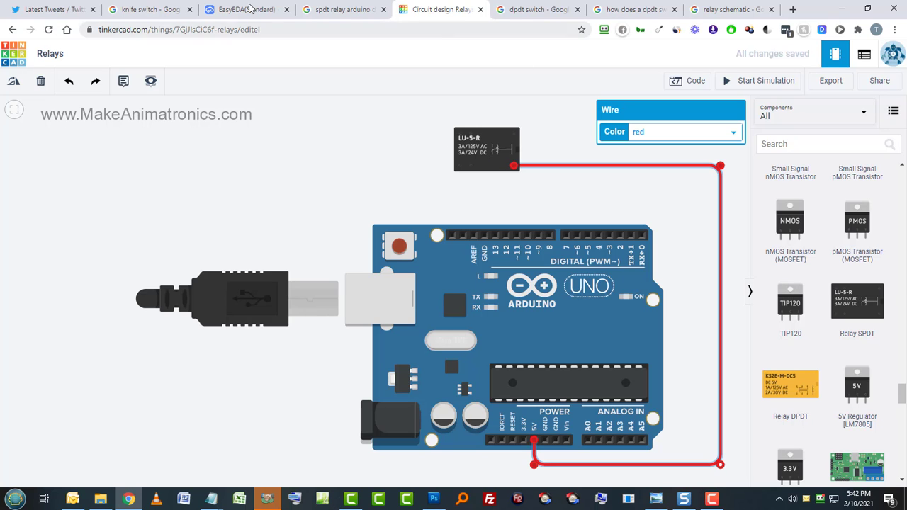
Show the EasyEDA relay schematic beside the canvas and zoom in on the relay and Arduino
{"action": "left_click", "coordinate": [244, 8]}
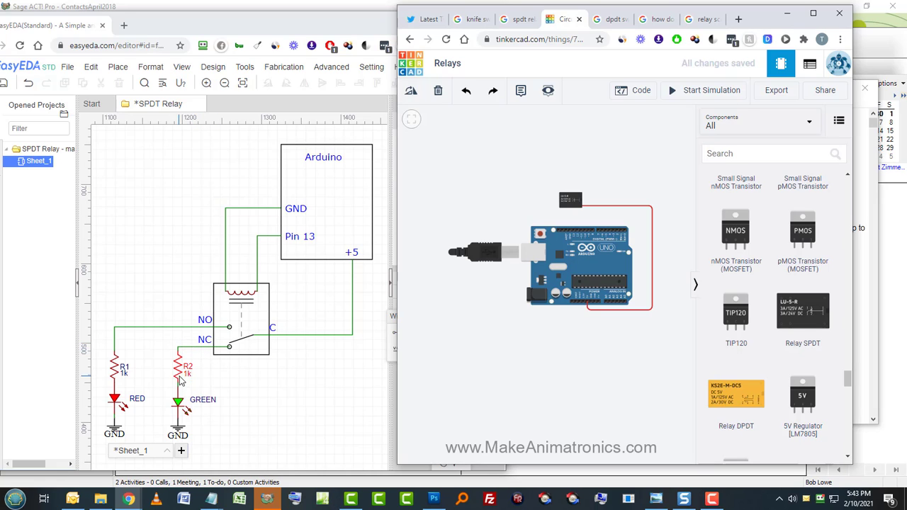
{"action": "scroll", "coordinate": [575, 222], "scroll_direction": "up", "scroll_amount": 5}
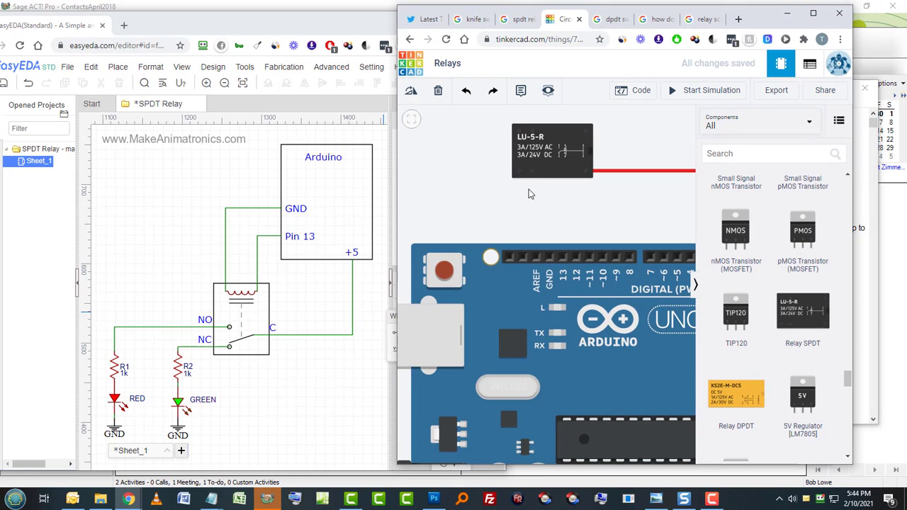
Reframe the relay and board, then filter the Components panel to the Basic set
{"action": "scroll", "coordinate": [558, 211], "scroll_direction": "down", "scroll_amount": 2}
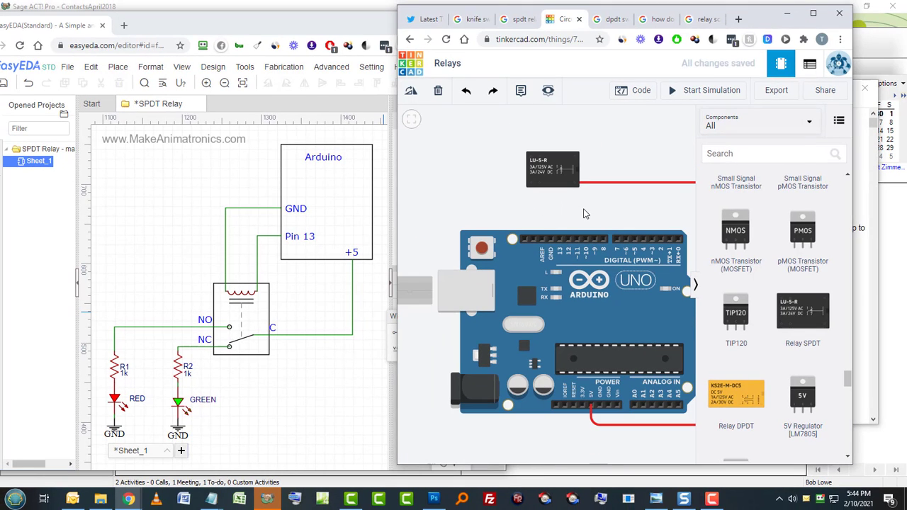
{"action": "left_click_drag", "start_coordinate": [583, 212], "coordinate": [618, 214]}
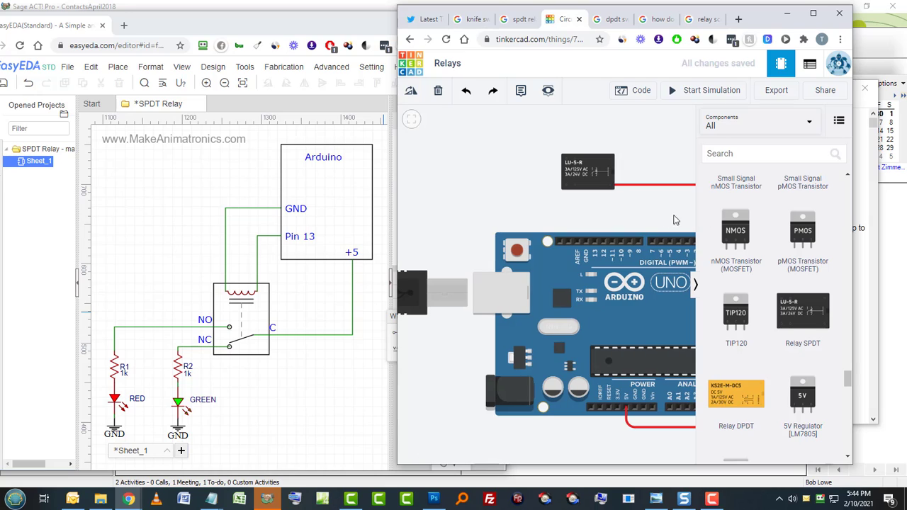
{"action": "left_click", "coordinate": [712, 126]}
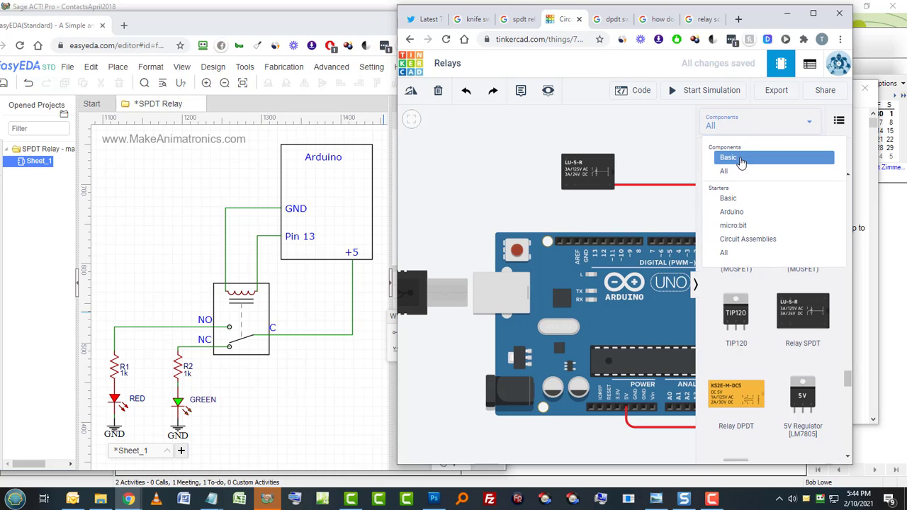
{"action": "left_click", "coordinate": [740, 159]}
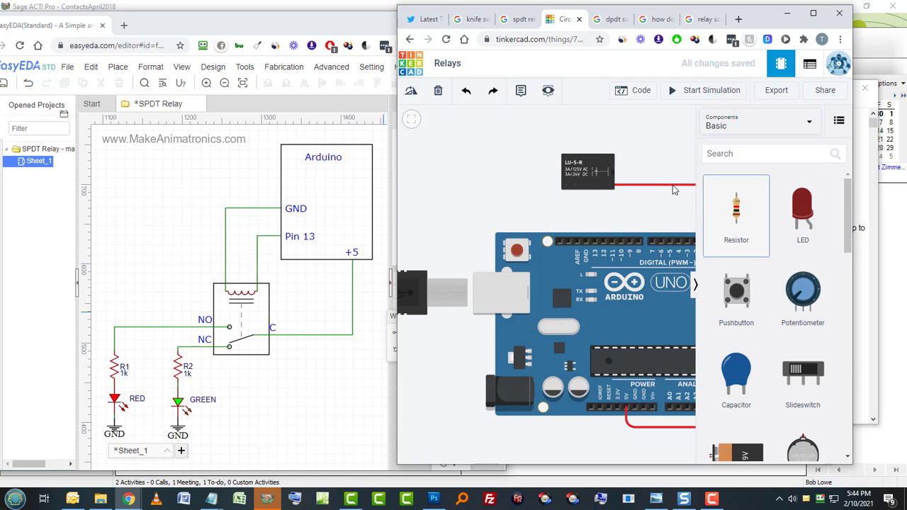
Add a resistor and an LED to the canvas, setting the LED colour to green
{"action": "left_click", "coordinate": [528, 145]}
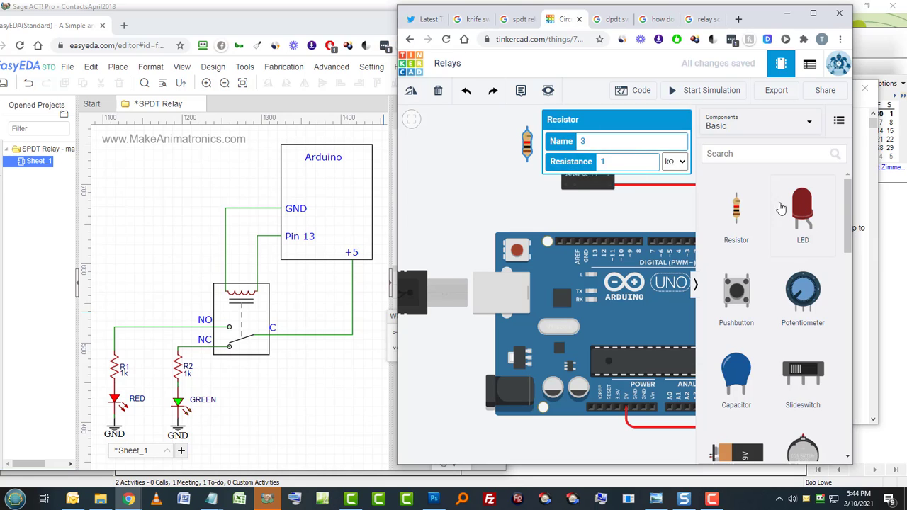
{"action": "left_click_drag", "start_coordinate": [800, 209], "coordinate": [513, 183]}
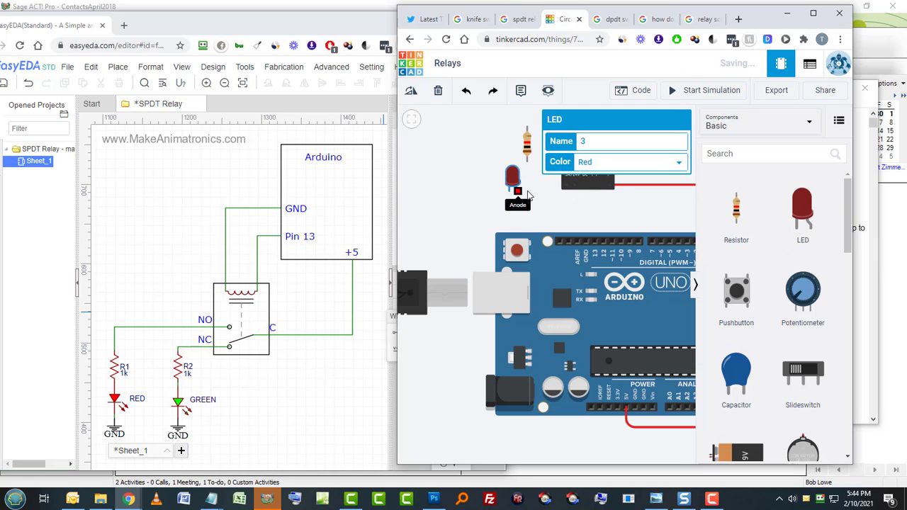
{"action": "left_click", "coordinate": [603, 170]}
{"action": "left_click", "coordinate": [599, 183]}
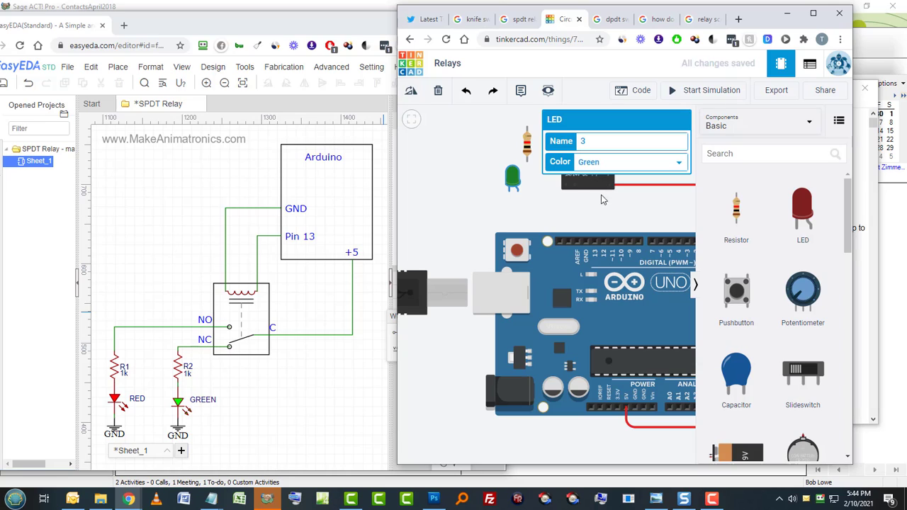
{"action": "left_click", "coordinate": [568, 219]}
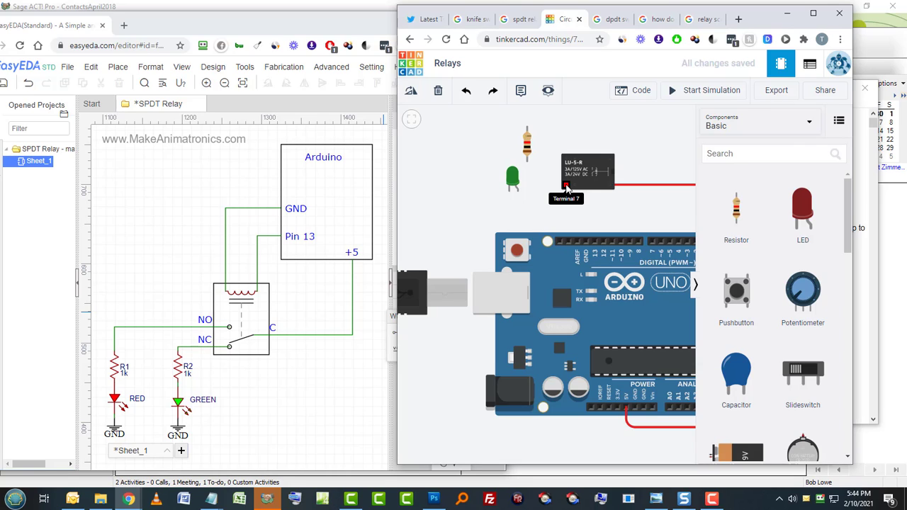
Move the Arduino and red wire down, stacking the resistor and green LED under the relay
{"action": "scroll", "coordinate": [566, 185], "scroll_direction": "down", "scroll_amount": 2}
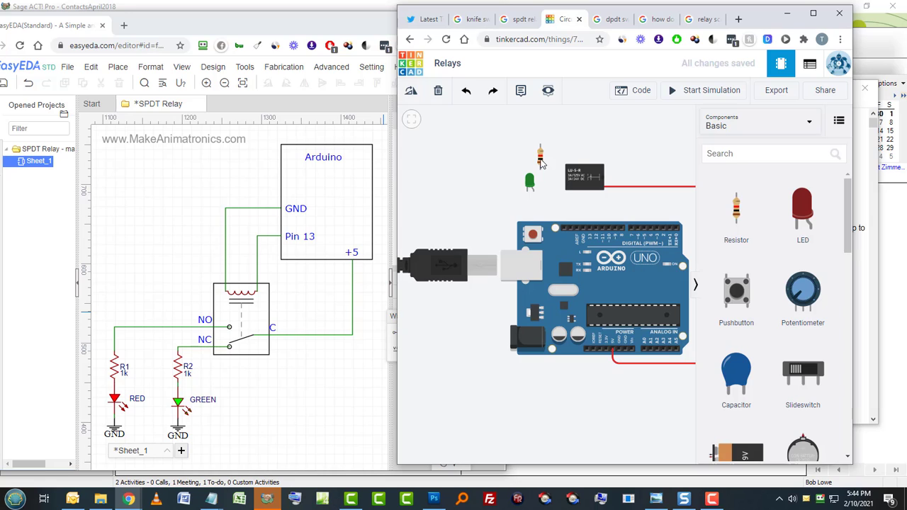
{"action": "left_click_drag", "start_coordinate": [565, 264], "coordinate": [566, 362]}
{"action": "scroll", "coordinate": [633, 374], "scroll_direction": "down", "scroll_amount": 2}
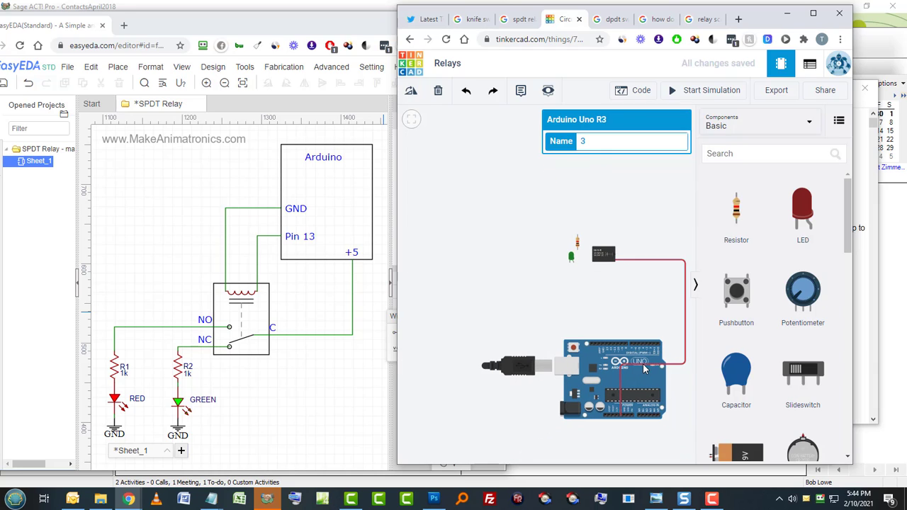
{"action": "left_click_drag", "start_coordinate": [640, 366], "coordinate": [642, 435]}
{"action": "scroll", "coordinate": [605, 291], "scroll_direction": "up", "scroll_amount": 3}
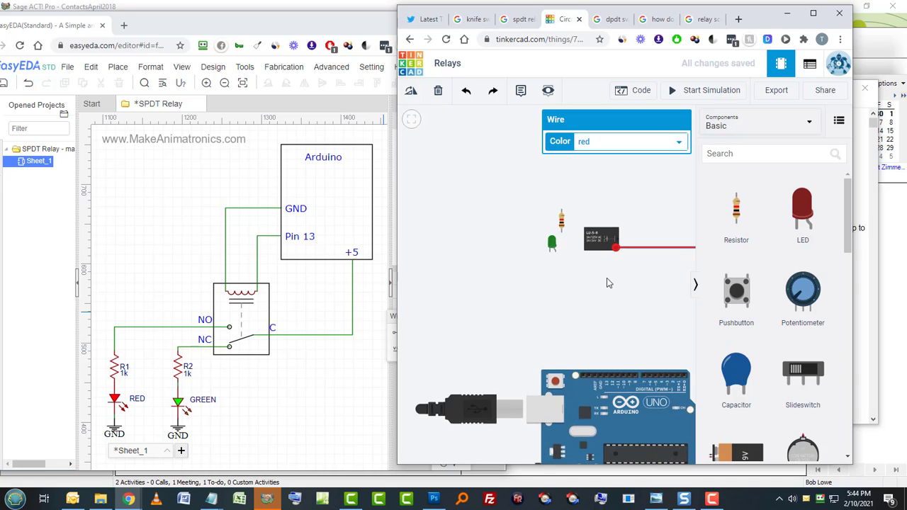
{"action": "left_click_drag", "start_coordinate": [532, 183], "coordinate": [556, 268]}
{"action": "left_click_drag", "start_coordinate": [519, 227], "coordinate": [558, 317]}
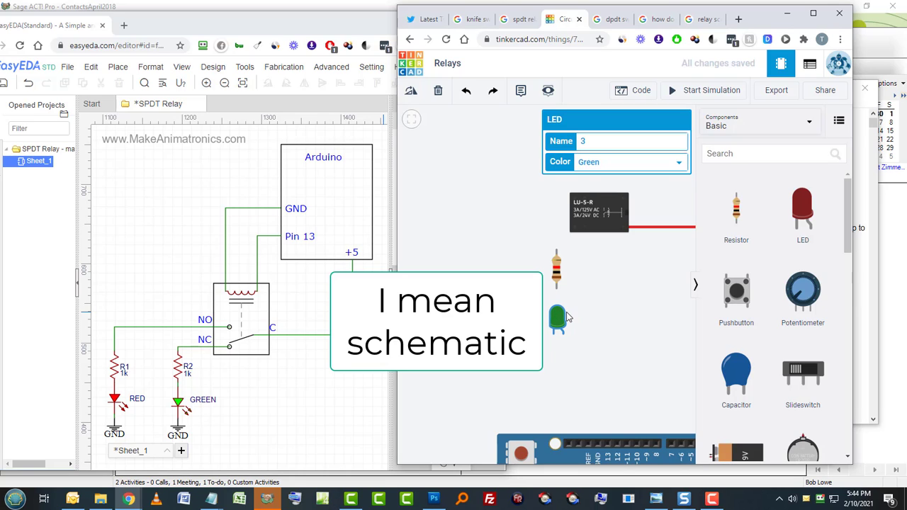
Rotate the LED horizontal and wire relay Terminal 7 to the resistor's top end
{"action": "key", "text": "r"}
{"action": "key", "text": "r"}
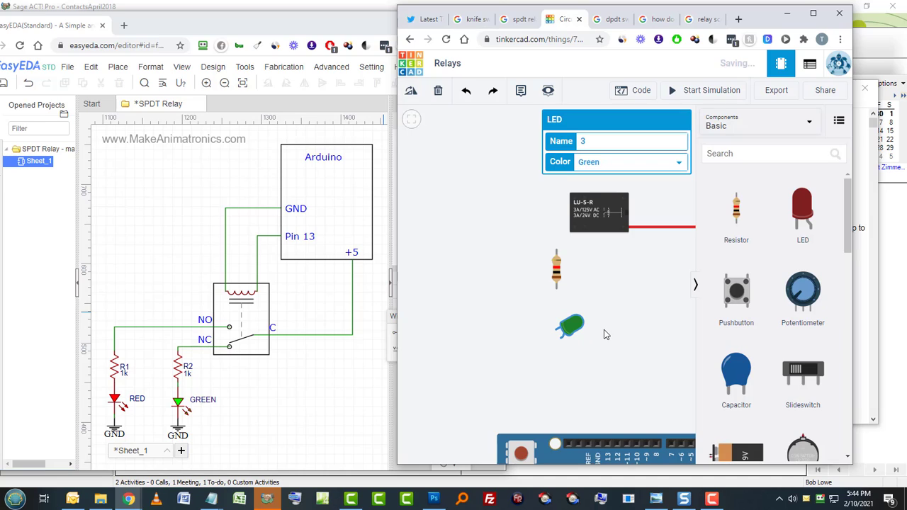
{"action": "key", "text": "r"}
{"action": "key", "text": "r"}
{"action": "key", "text": "r"}
{"action": "key", "text": "r"}
{"action": "key", "text": "r"}
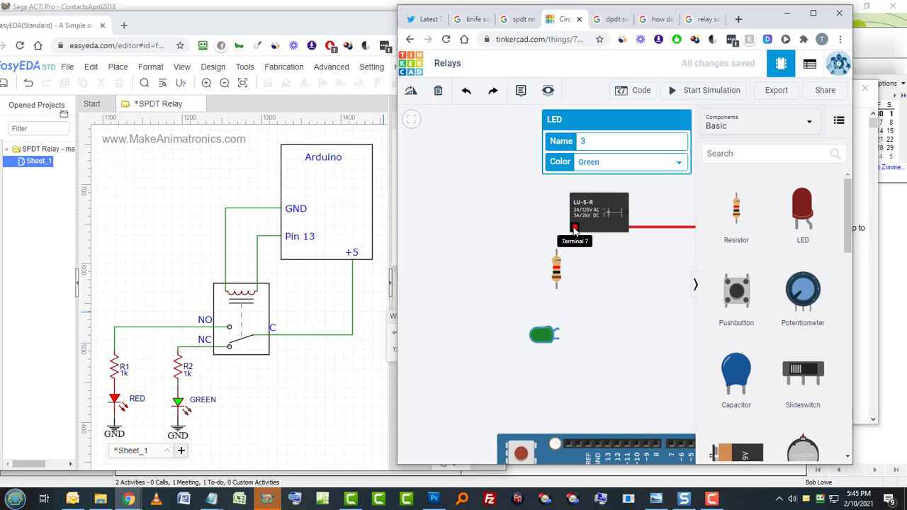
{"action": "left_click", "coordinate": [574, 229]}
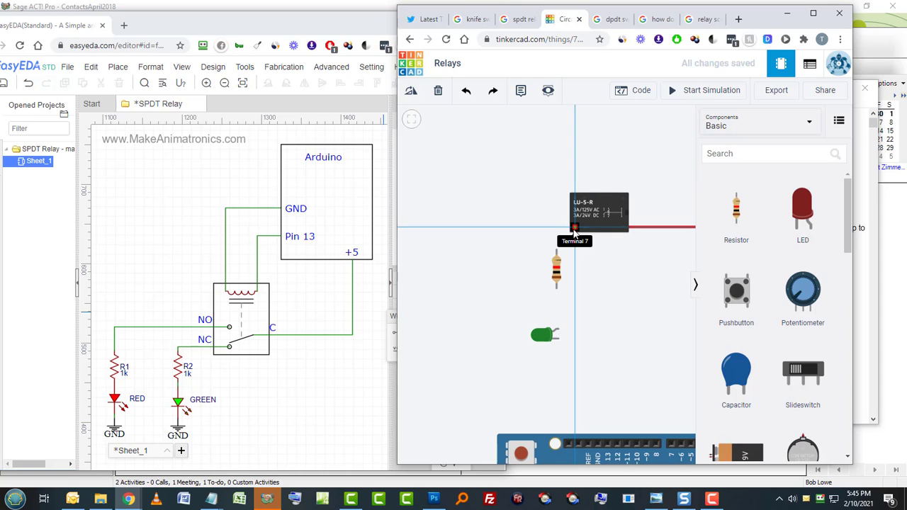
{"action": "left_click", "coordinate": [556, 250]}
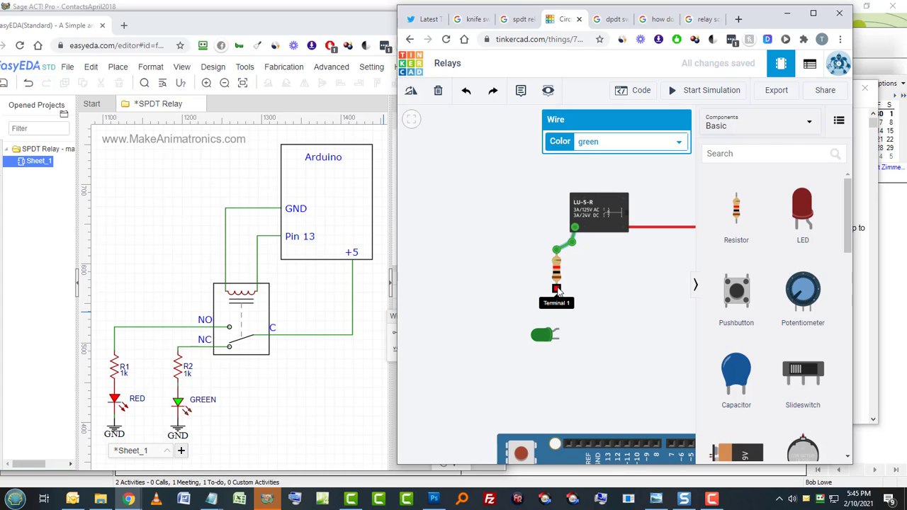
Wire the resistor to the LED anode and the LED cathode to Arduino GND
{"action": "left_click", "coordinate": [556, 290]}
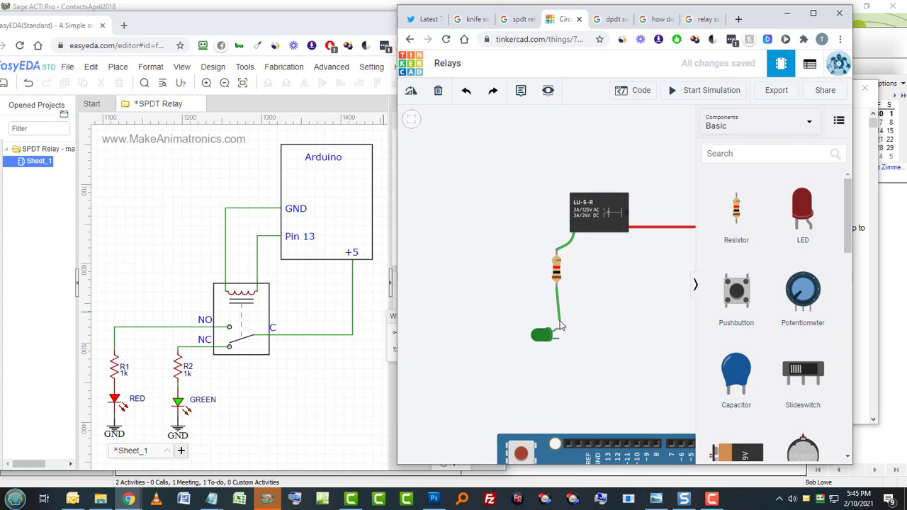
{"action": "left_click", "coordinate": [558, 331]}
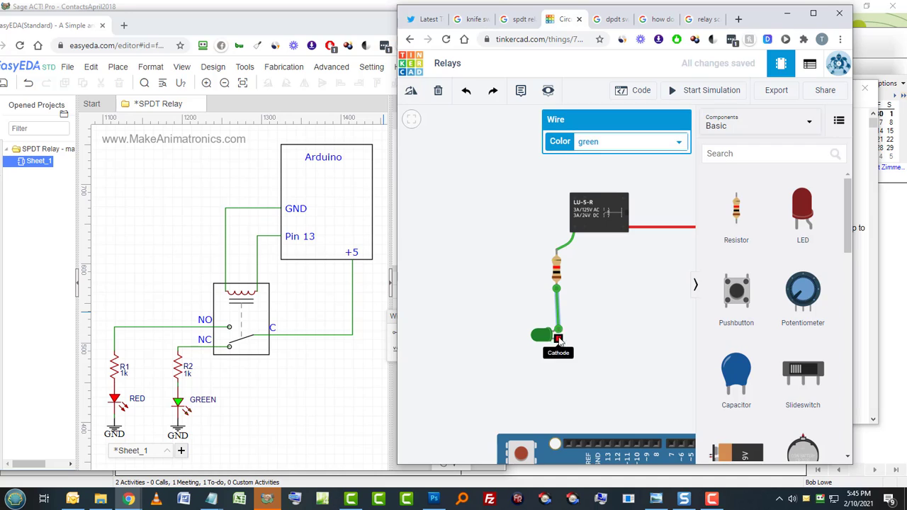
{"action": "left_click", "coordinate": [559, 339]}
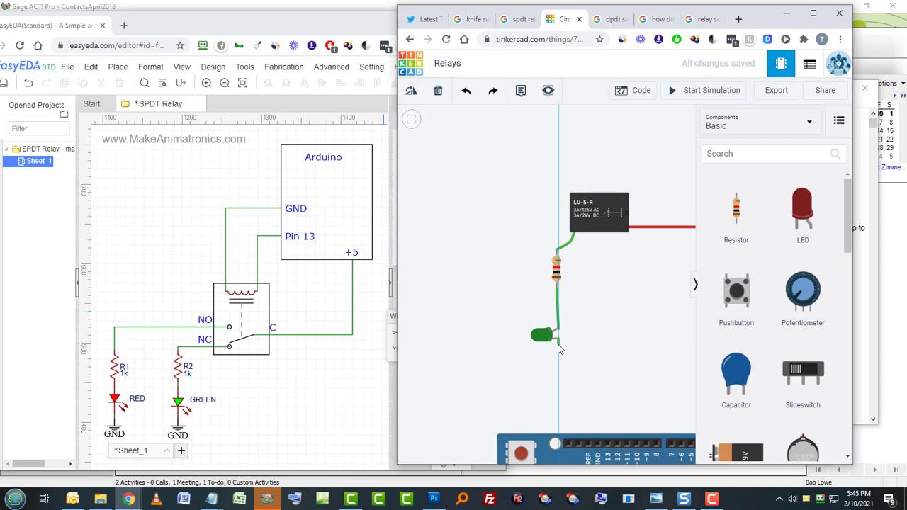
{"action": "left_click", "coordinate": [596, 443]}
{"action": "left_click_drag", "start_coordinate": [598, 447], "coordinate": [596, 431]}
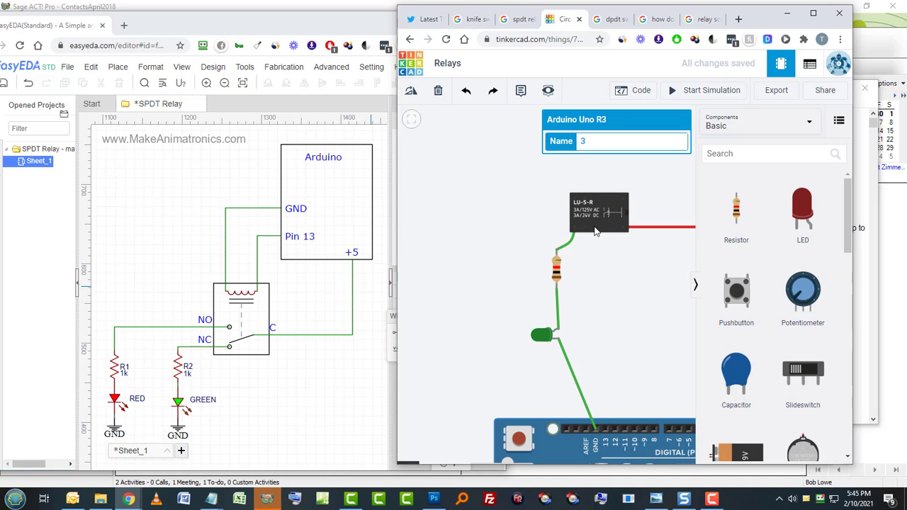
Connect relay Terminal 8 to Arduino pin 13 with a red wire
{"action": "left_click", "coordinate": [585, 230]}
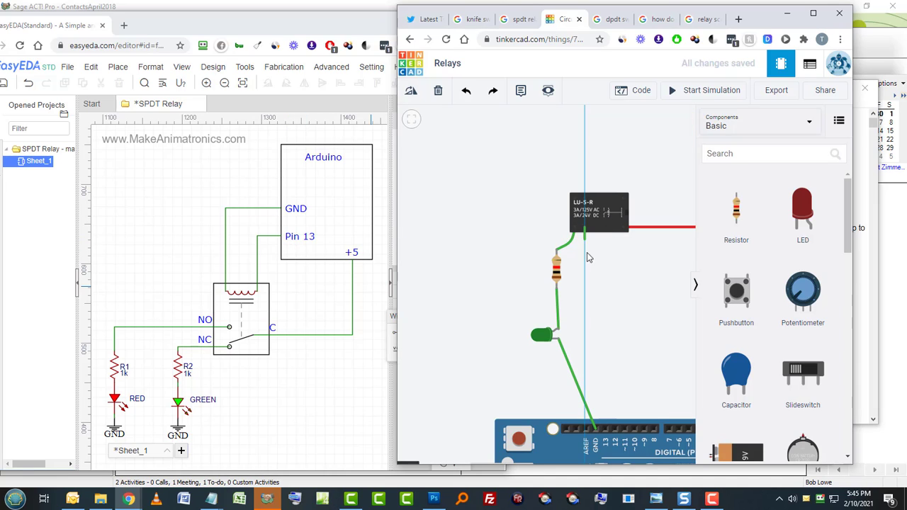
{"action": "left_click", "coordinate": [606, 430]}
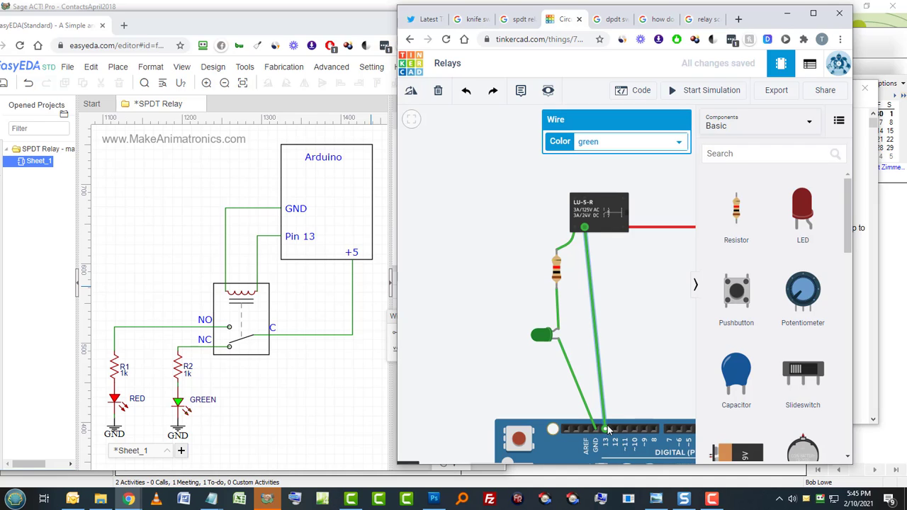
{"action": "left_click", "coordinate": [616, 145]}
{"action": "left_click", "coordinate": [607, 167]}
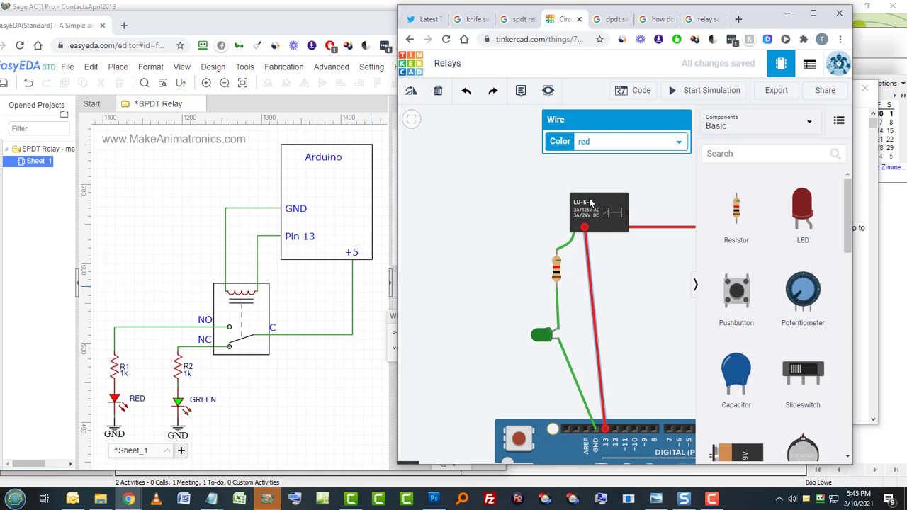
{"action": "key", "text": "Escape"}
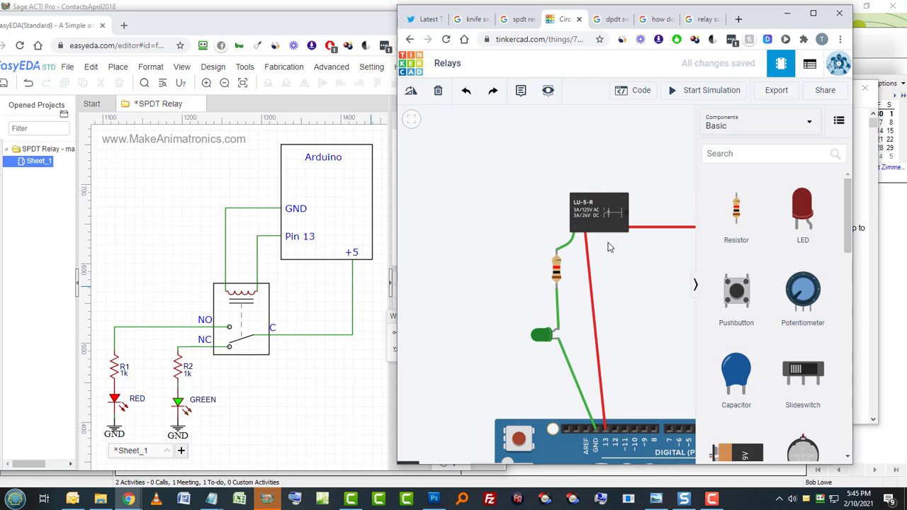
Shift the Arduino and route a wire from its GND pin around the left side toward relay terminal 5
{"action": "scroll", "coordinate": [637, 294], "scroll_direction": "down", "scroll_amount": 4}
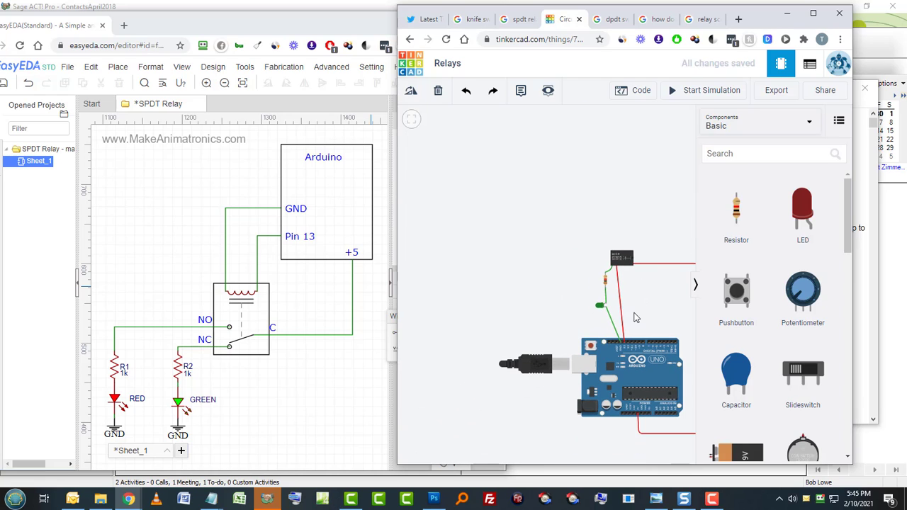
{"action": "scroll", "coordinate": [641, 389], "scroll_direction": "up", "scroll_amount": 1}
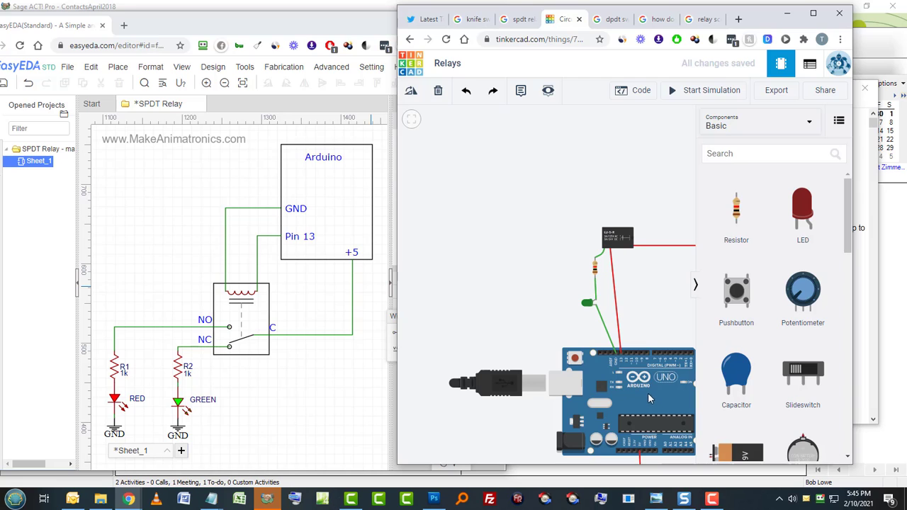
{"action": "left_click_drag", "start_coordinate": [647, 399], "coordinate": [641, 367]}
{"action": "scroll", "coordinate": [640, 364], "scroll_direction": "up", "scroll_amount": 3}
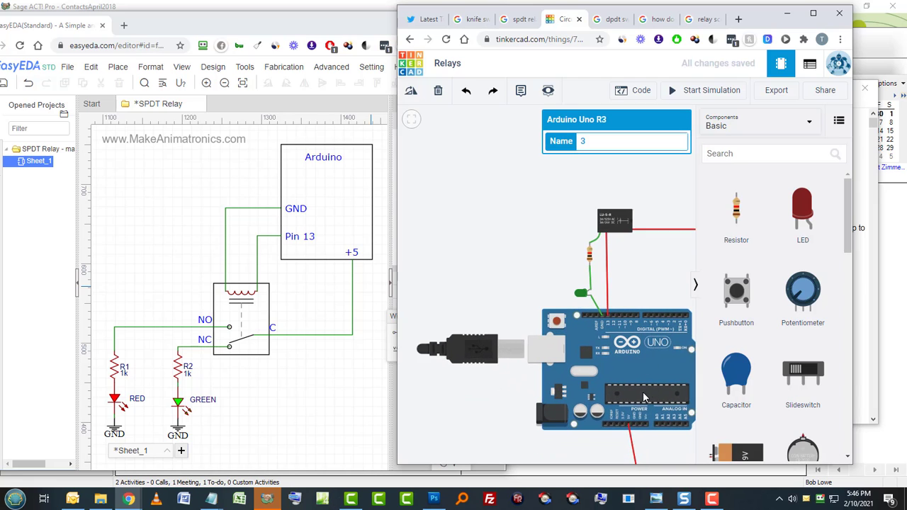
{"action": "left_click", "coordinate": [632, 431]}
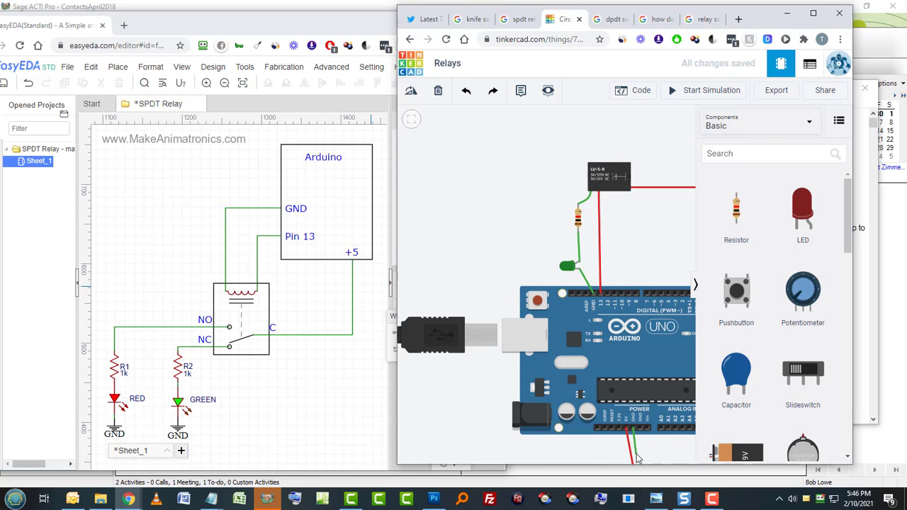
{"action": "left_click", "coordinate": [633, 448]}
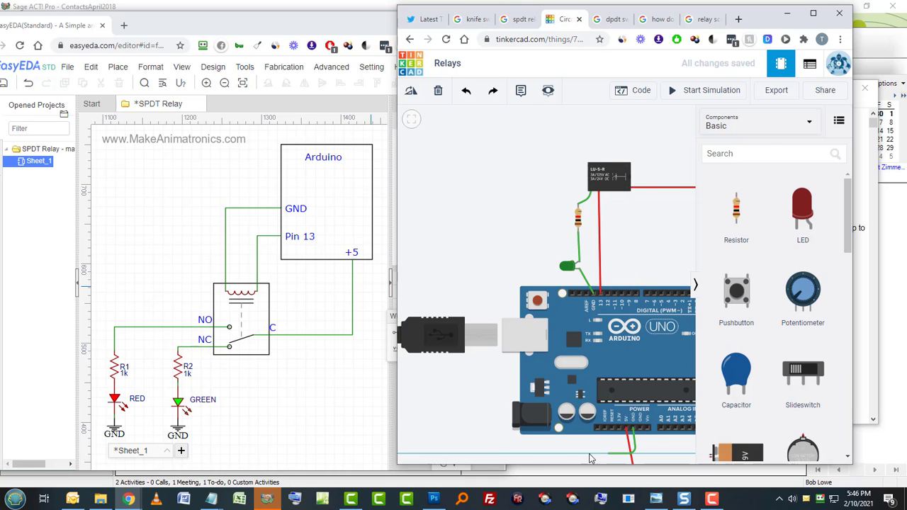
{"action": "left_click", "coordinate": [443, 449]}
{"action": "left_click", "coordinate": [444, 139]}
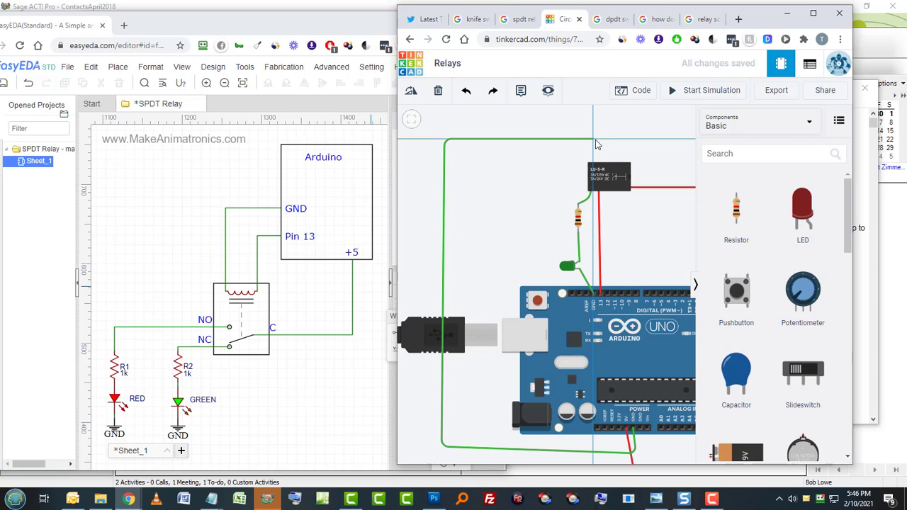
{"action": "left_click", "coordinate": [595, 144]}
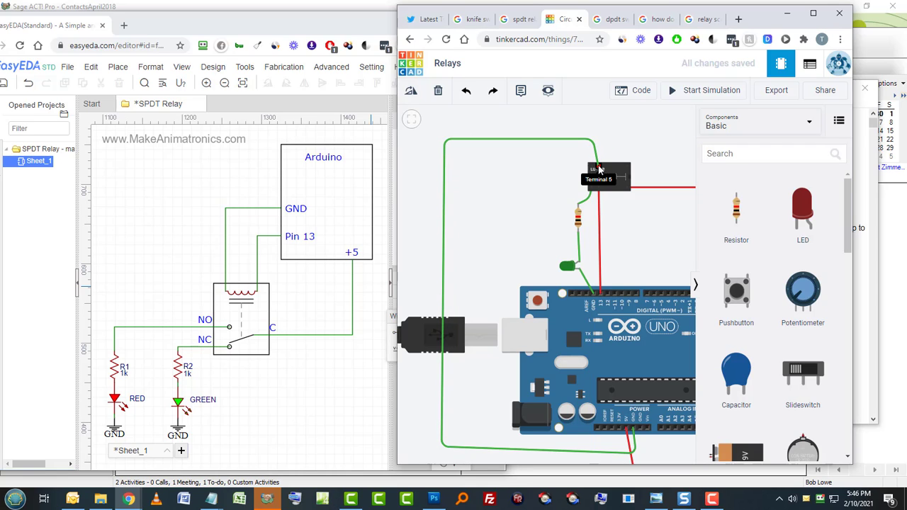
Complete the green wire on relay Terminal 5
{"action": "left_click", "coordinate": [598, 169]}
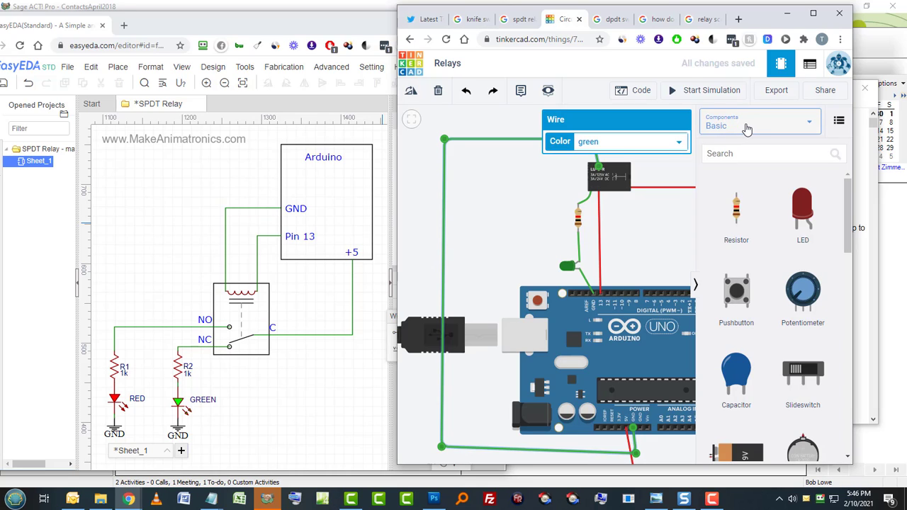
Run the simulation and zoom in on the LU-5-R relay as it lights the green LED
{"action": "left_click", "coordinate": [715, 91]}
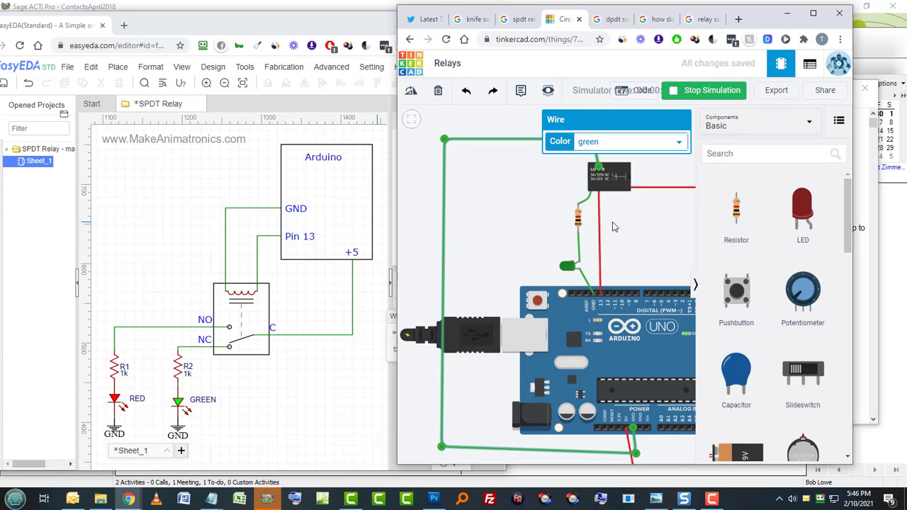
{"action": "scroll", "coordinate": [615, 227], "scroll_direction": "up", "scroll_amount": 5}
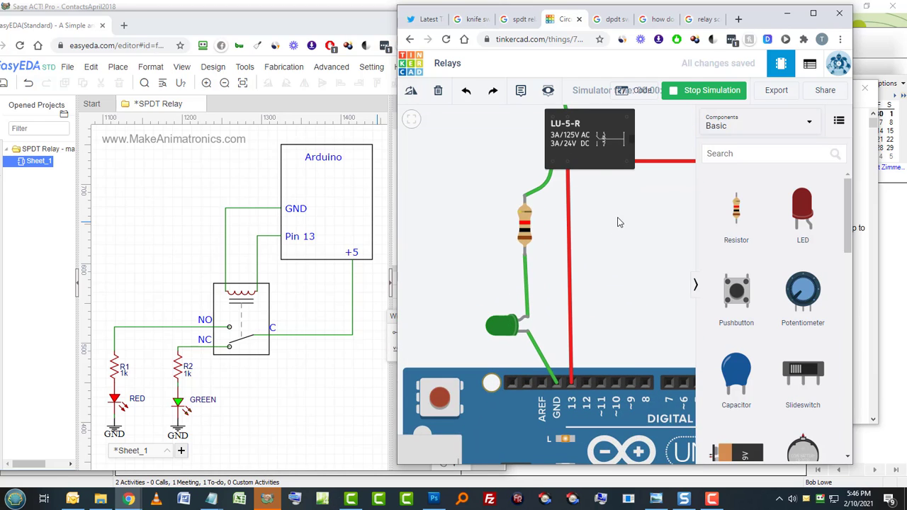
{"action": "scroll", "coordinate": [615, 227], "scroll_direction": "up", "scroll_amount": 3}
{"action": "left_click_drag", "start_coordinate": [577, 223], "coordinate": [568, 289]}
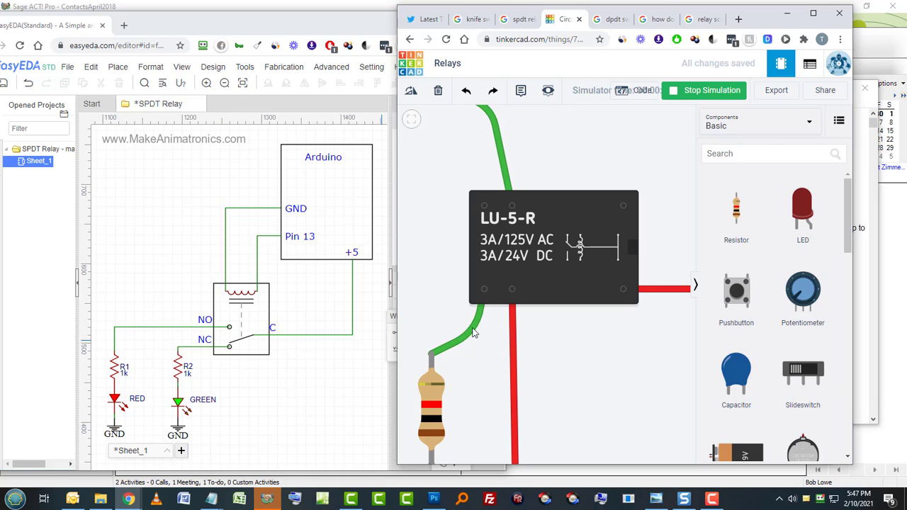
{"action": "scroll", "coordinate": [475, 333], "scroll_direction": "down", "scroll_amount": 5}
{"action": "scroll", "coordinate": [638, 361], "scroll_direction": "up", "scroll_amount": 2}
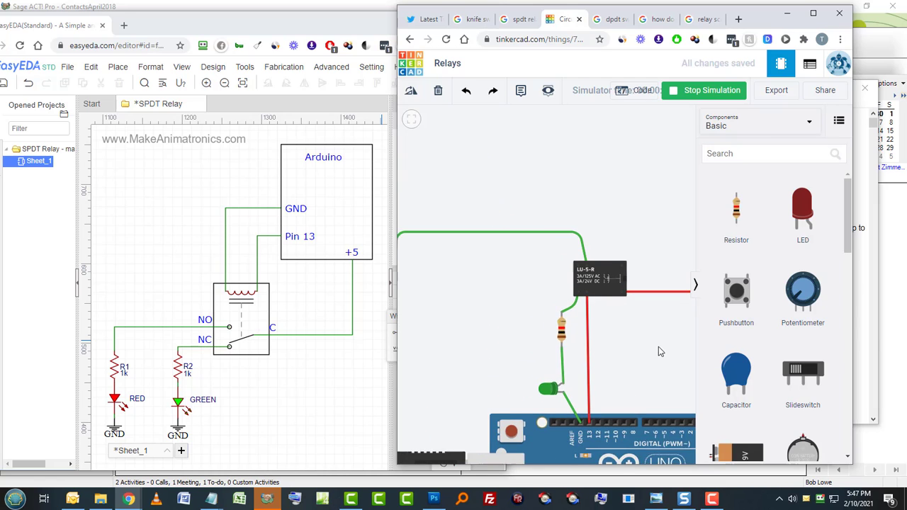
{"action": "scroll", "coordinate": [658, 347], "scroll_direction": "up", "scroll_amount": 1}
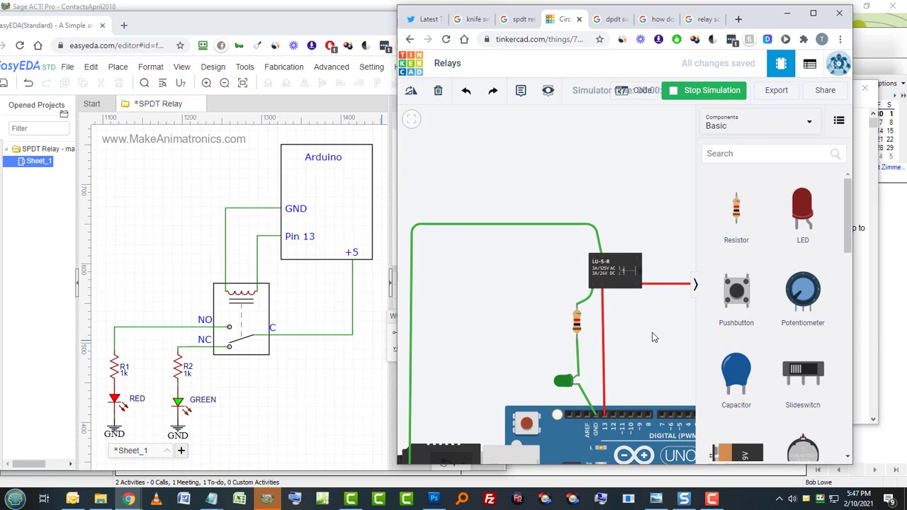
Stop the simulation and abandon a wire started from relay Terminal 6
{"action": "left_click", "coordinate": [595, 261]}
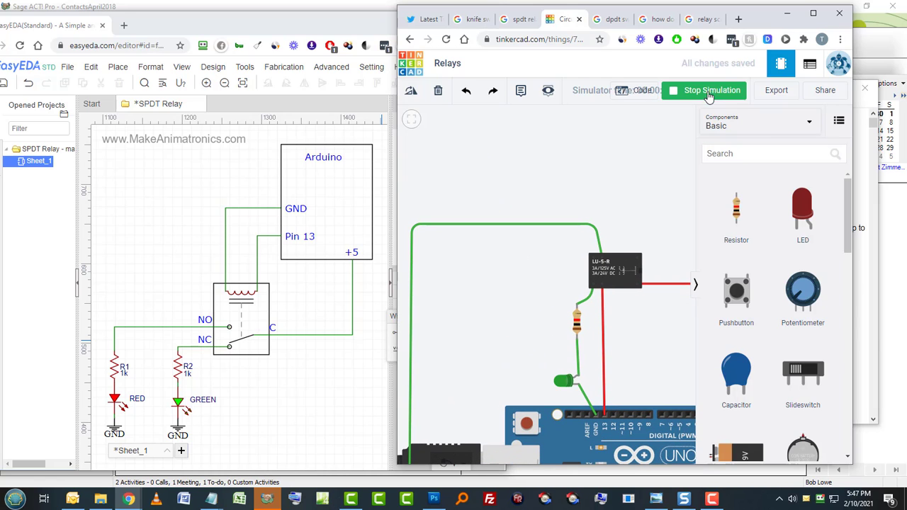
{"action": "left_click", "coordinate": [595, 261]}
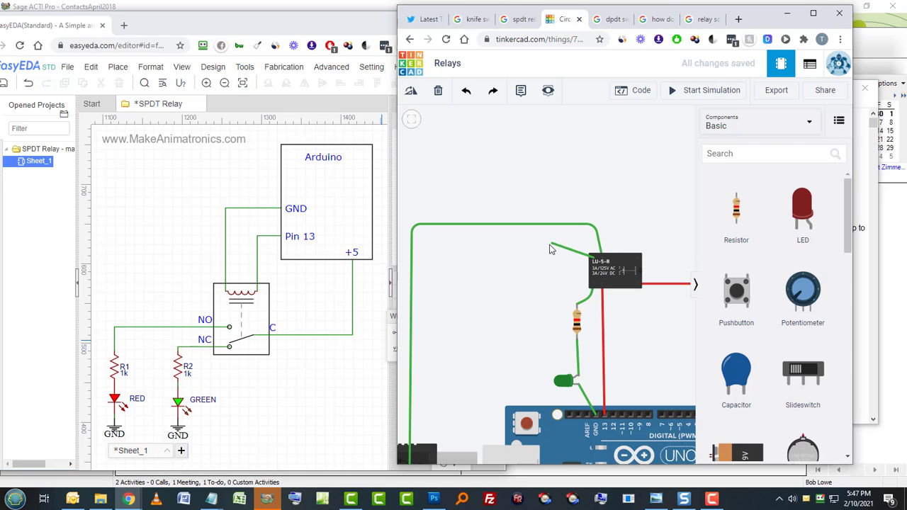
{"action": "left_click", "coordinate": [517, 259]}
{"action": "key", "text": "Escape"}
Place a second resistor and a red LED below it, rotated to lie horizontal
{"action": "left_click_drag", "start_coordinate": [736, 213], "coordinate": [521, 322]}
{"action": "left_click_drag", "start_coordinate": [802, 212], "coordinate": [503, 376]}
{"action": "key", "text": "r"}
{"action": "key", "text": "r"}
{"action": "key", "text": "r"}
{"action": "key", "text": "r"}
{"action": "key", "text": "r"}
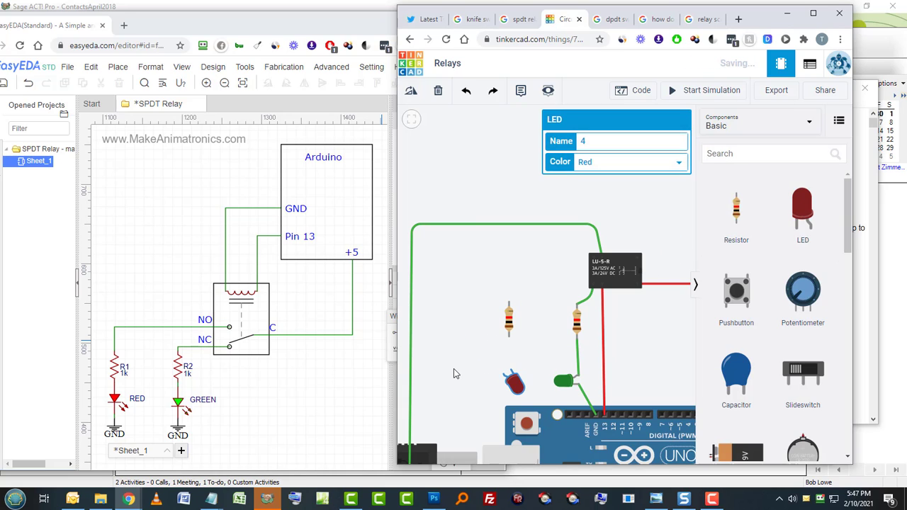
{"action": "key", "text": "r"}
{"action": "key", "text": "r"}
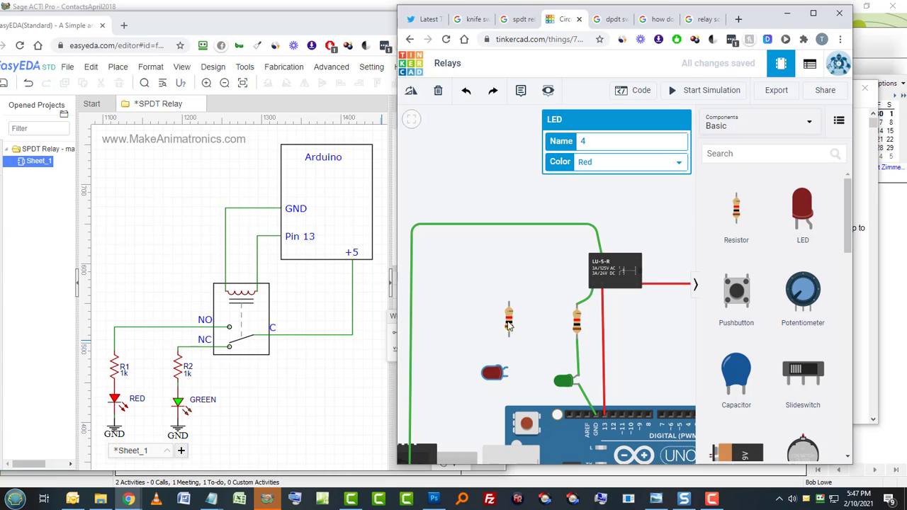
Wire relay Terminal 6 to the new resistor, and the resistor to the red LED's anode
{"action": "left_click", "coordinate": [594, 260]}
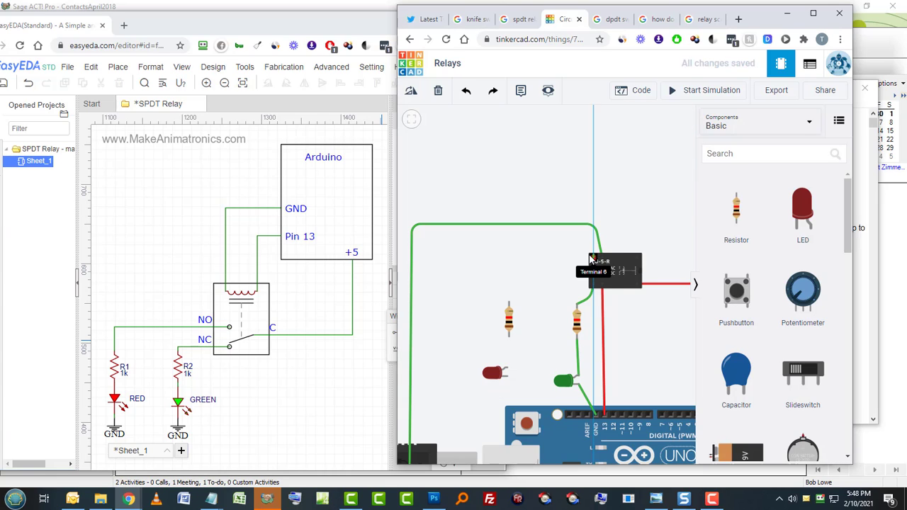
{"action": "left_click", "coordinate": [506, 258]}
{"action": "left_click", "coordinate": [509, 303]}
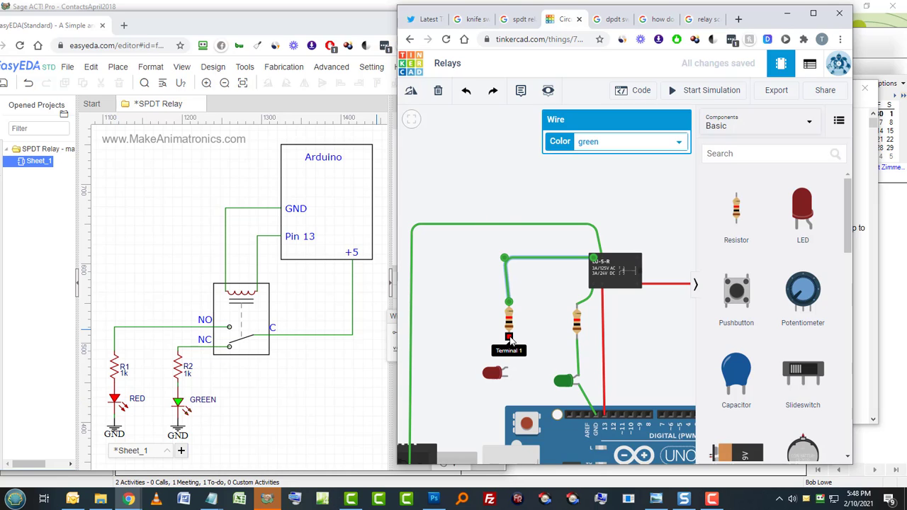
{"action": "left_click", "coordinate": [509, 338]}
{"action": "left_click", "coordinate": [507, 369]}
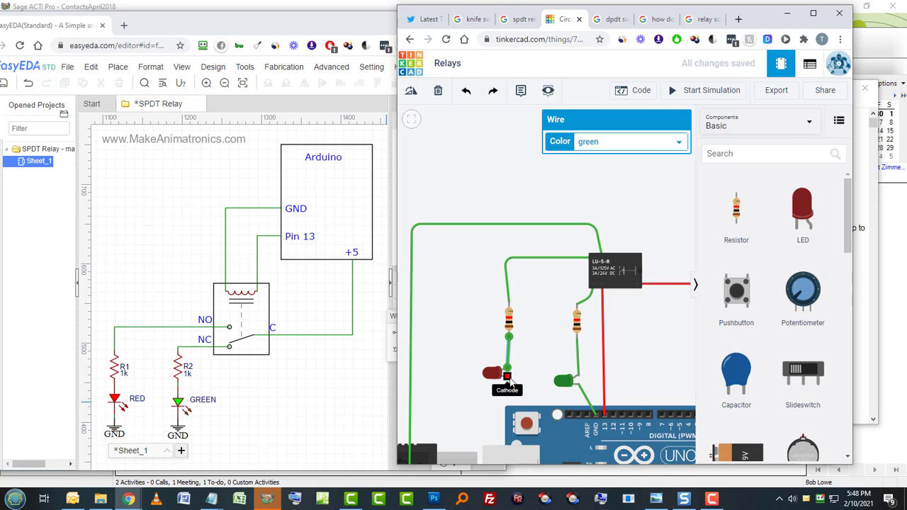
Connect the red LED's cathode to Arduino GND and select the new 1 kΩ resistor
{"action": "left_click", "coordinate": [508, 382]}
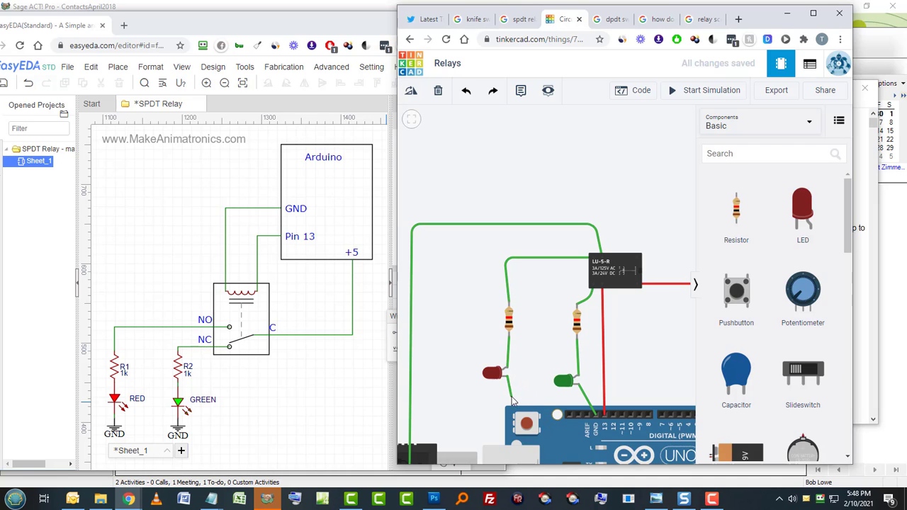
{"action": "left_click", "coordinate": [510, 397]}
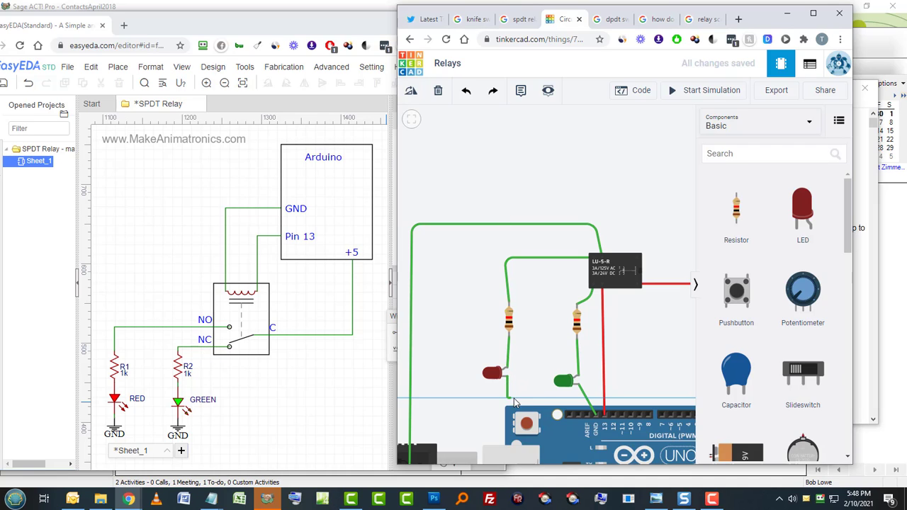
{"action": "left_click", "coordinate": [594, 415]}
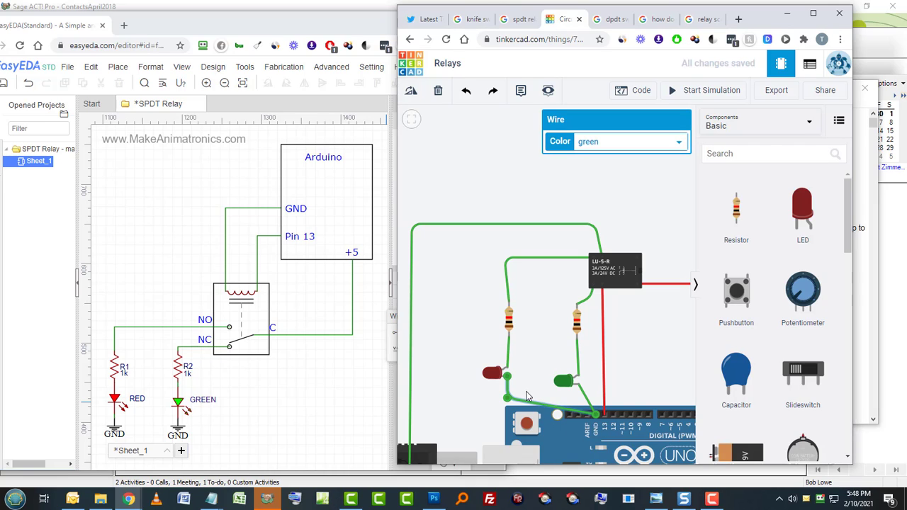
{"action": "left_click", "coordinate": [528, 405]}
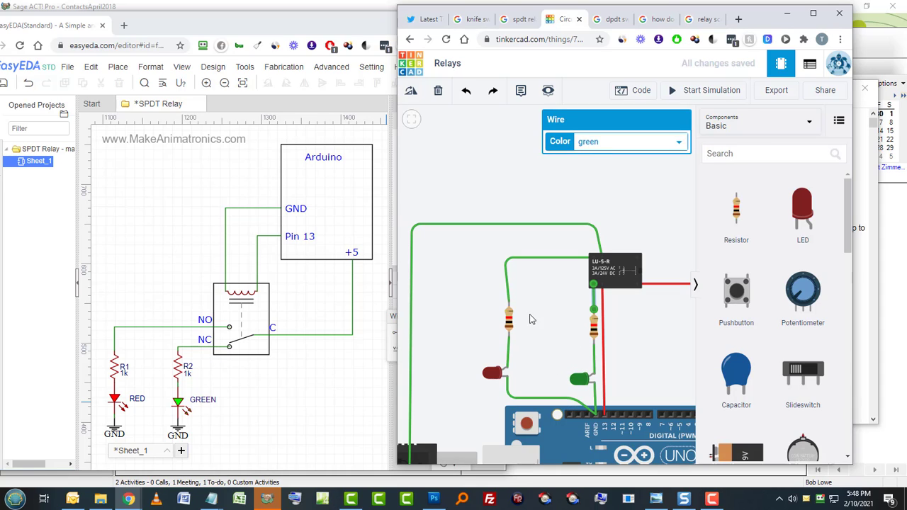
{"action": "left_click", "coordinate": [507, 319]}
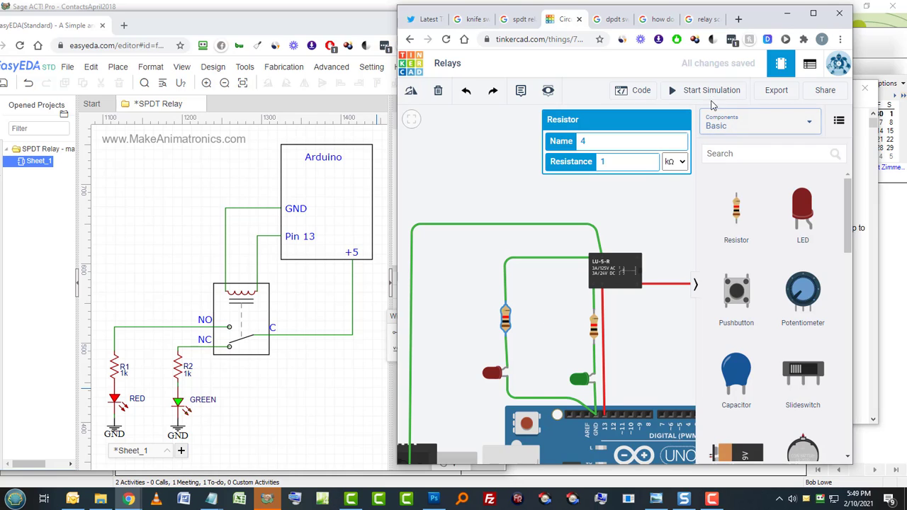
Restart the simulation and zoom in on the LU-5-R relay driving both LED branches
{"action": "left_click", "coordinate": [709, 95]}
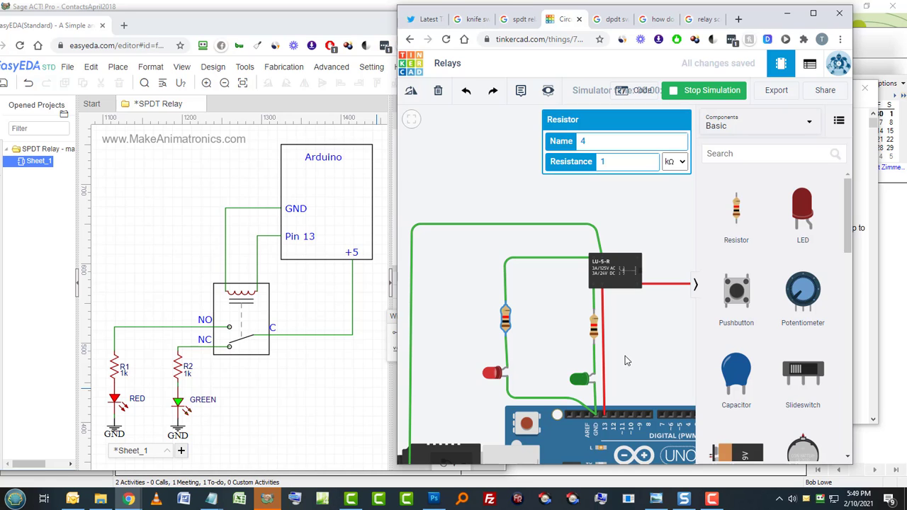
{"action": "scroll", "coordinate": [621, 330], "scroll_direction": "up", "scroll_amount": 2}
{"action": "left_click", "coordinate": [620, 332]}
{"action": "scroll", "coordinate": [620, 332], "scroll_direction": "up", "scroll_amount": 2}
{"action": "left_click_drag", "start_coordinate": [613, 261], "coordinate": [567, 395]}
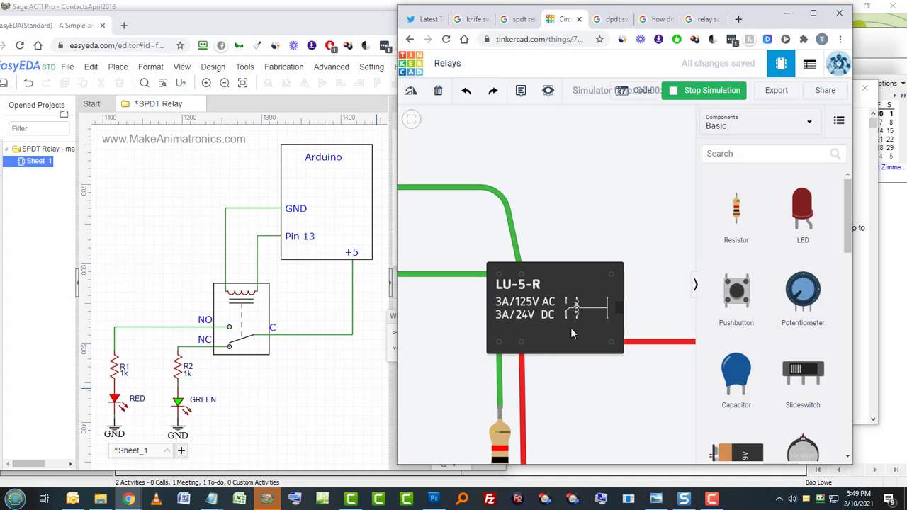
{"action": "key", "text": "f"}
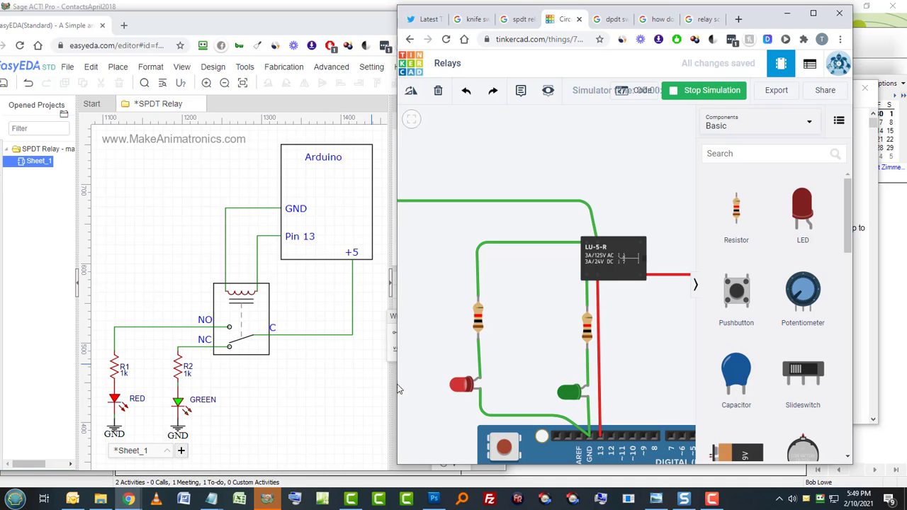
{"action": "scroll", "coordinate": [457, 358], "scroll_direction": "down", "scroll_amount": 3}
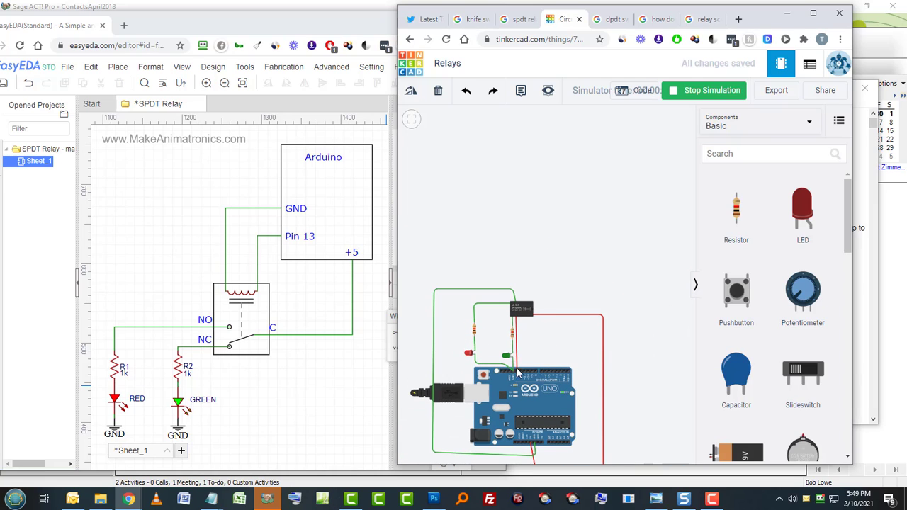
{"action": "left_click_drag", "start_coordinate": [560, 356], "coordinate": [596, 247]}
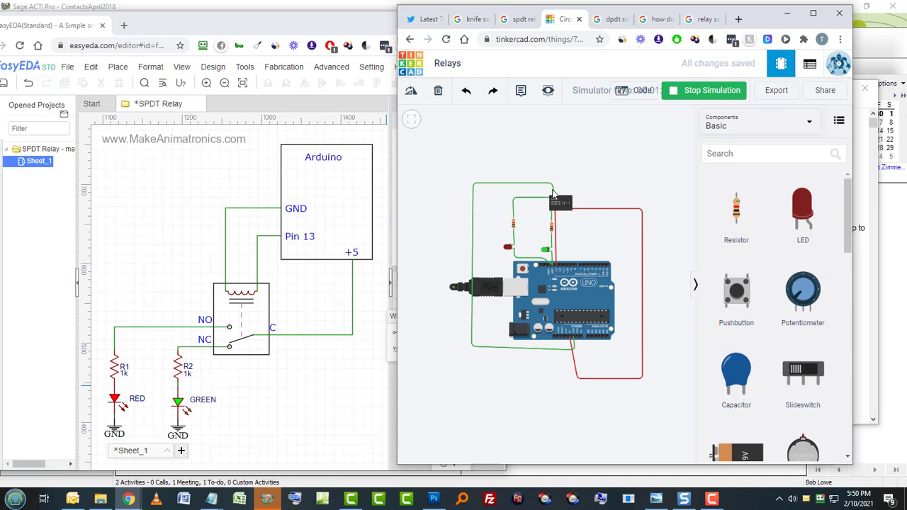
{"action": "scroll", "coordinate": [576, 236], "scroll_direction": "up", "scroll_amount": 5}
{"action": "right_click", "coordinate": [579, 234]}
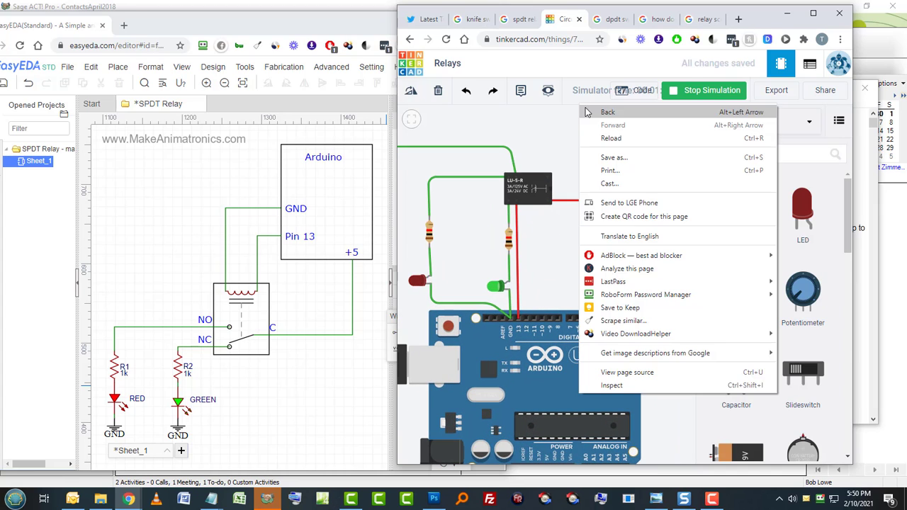
{"action": "left_click", "coordinate": [541, 261]}
{"action": "left_click_drag", "start_coordinate": [575, 120], "coordinate": [522, 223]}
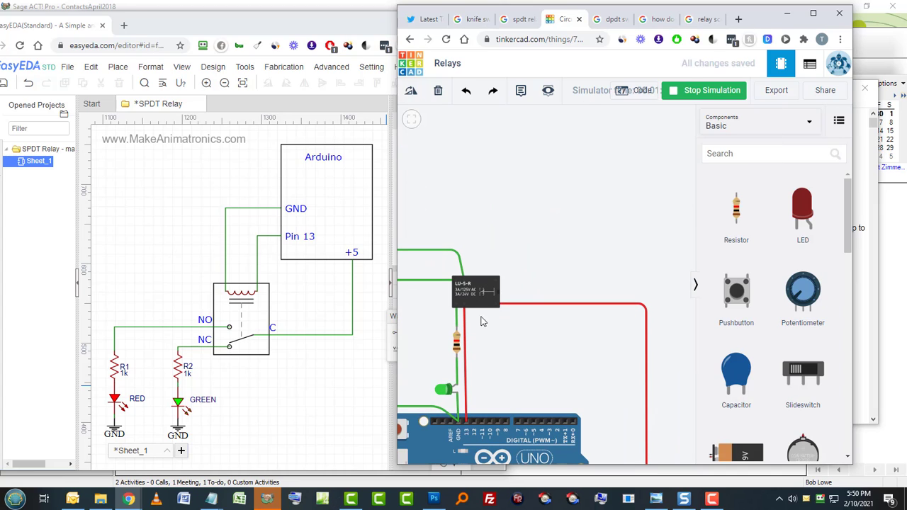
{"action": "left_click_drag", "start_coordinate": [488, 333], "coordinate": [556, 316]}
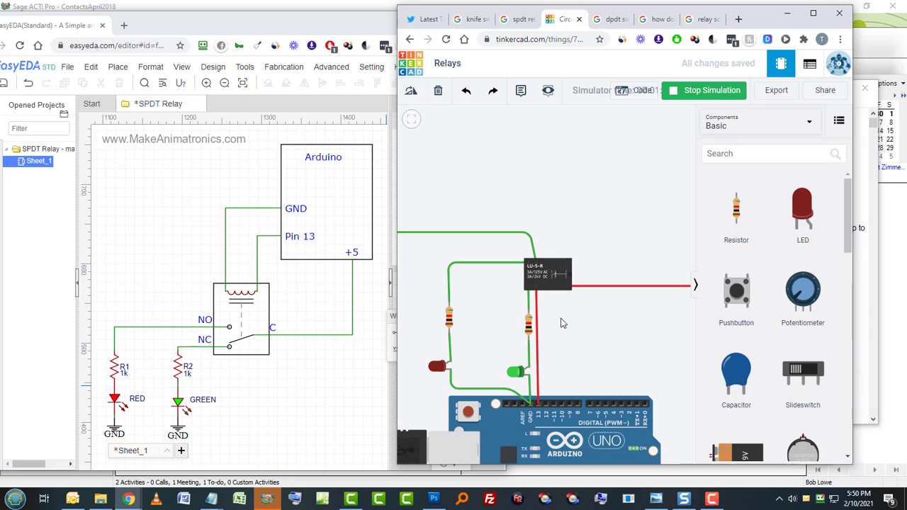
{"action": "scroll", "coordinate": [585, 318], "scroll_direction": "down", "scroll_amount": 3}
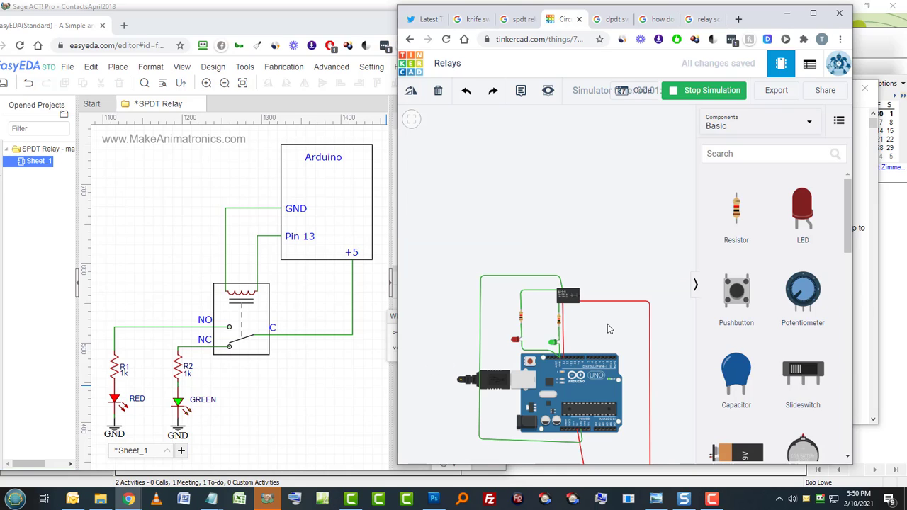
{"action": "left_click_drag", "start_coordinate": [615, 269], "coordinate": [613, 176]}
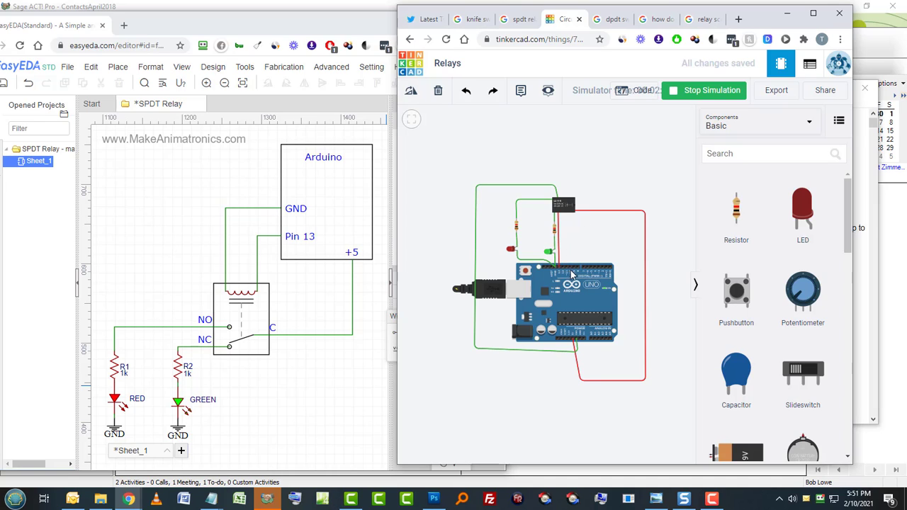
Pan EasyEDA to the relay drawing that switches two fans on +24, then zoom out
{"action": "left_click", "coordinate": [200, 173]}
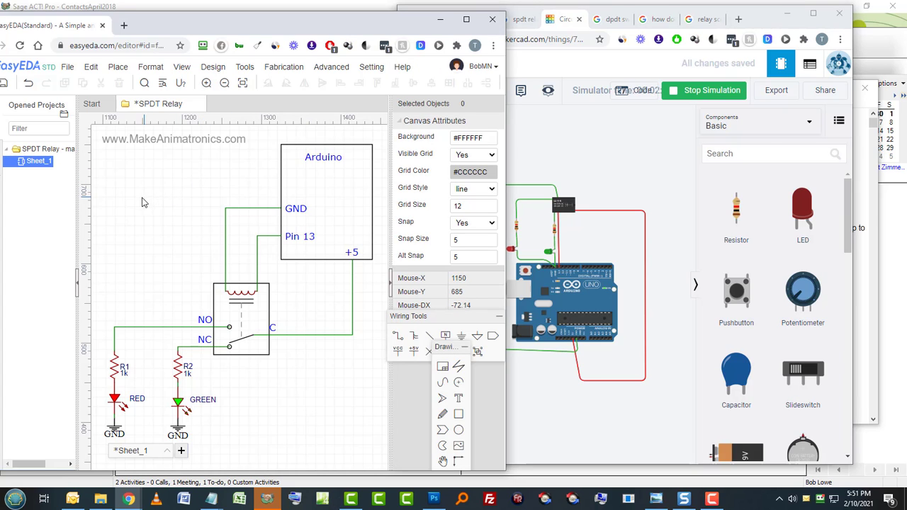
{"action": "left_click_drag", "start_coordinate": [145, 199], "coordinate": [316, 161]}
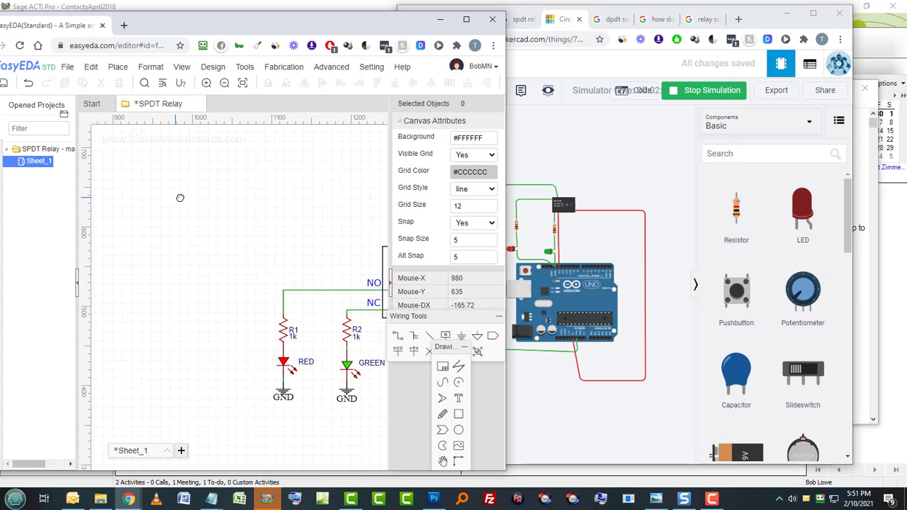
{"action": "left_click_drag", "start_coordinate": [186, 196], "coordinate": [336, 192]}
{"action": "left_click_drag", "start_coordinate": [197, 211], "coordinate": [364, 223]}
{"action": "scroll", "coordinate": [355, 238], "scroll_direction": "down", "scroll_amount": 1}
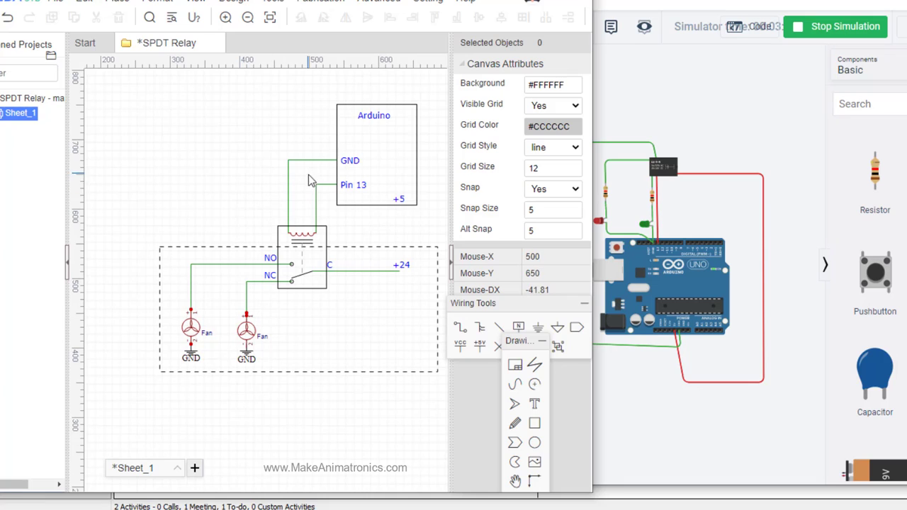
{"action": "left_click_drag", "start_coordinate": [316, 228], "coordinate": [350, 186]}
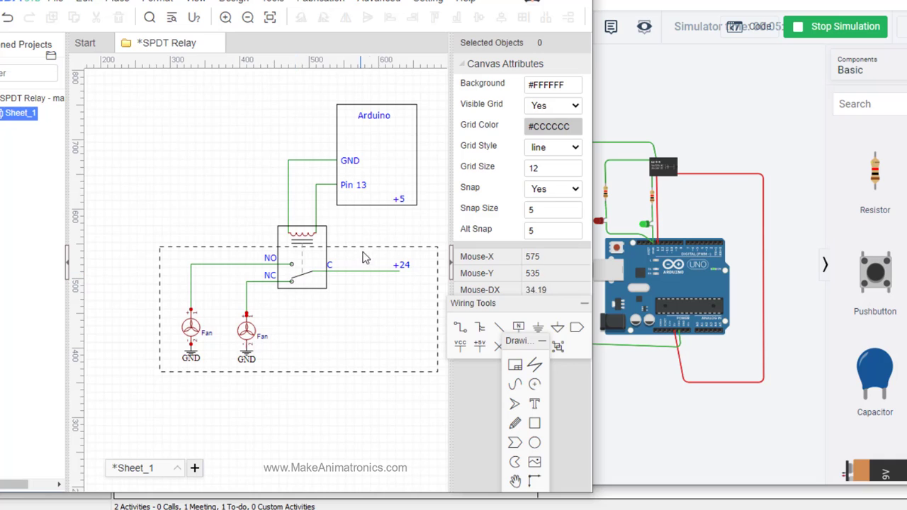
Frame the running Tinkercad relay and Arduino, then pick the relay switch arm in EasyEDA's schematic
{"action": "left_click", "coordinate": [680, 123]}
{"action": "scroll", "coordinate": [685, 173], "scroll_direction": "up", "scroll_amount": 8}
{"action": "left_click_drag", "start_coordinate": [606, 189], "coordinate": [647, 243]}
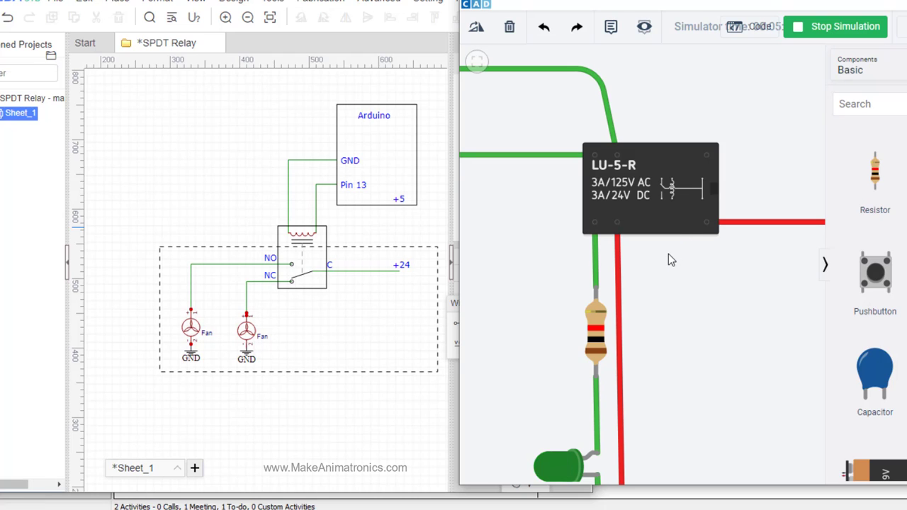
{"action": "scroll", "coordinate": [668, 253], "scroll_direction": "down", "scroll_amount": 5}
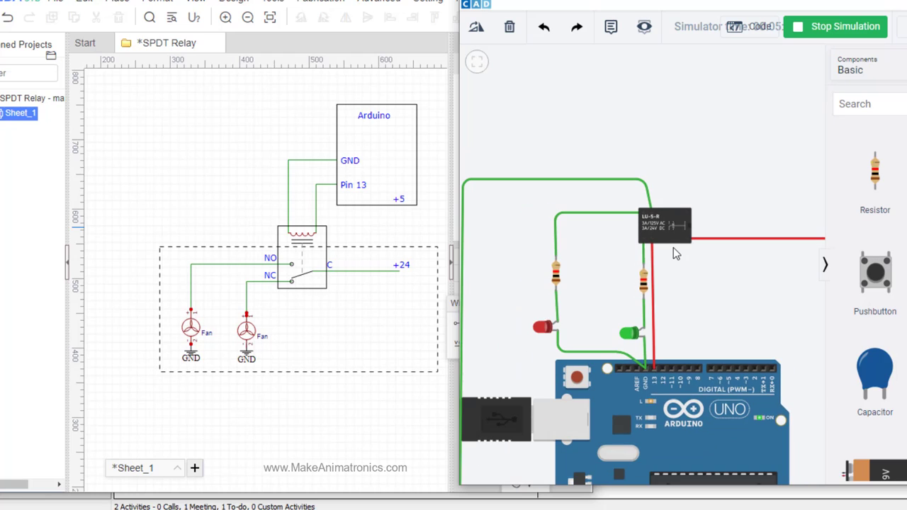
{"action": "left_click_drag", "start_coordinate": [686, 299], "coordinate": [712, 204]}
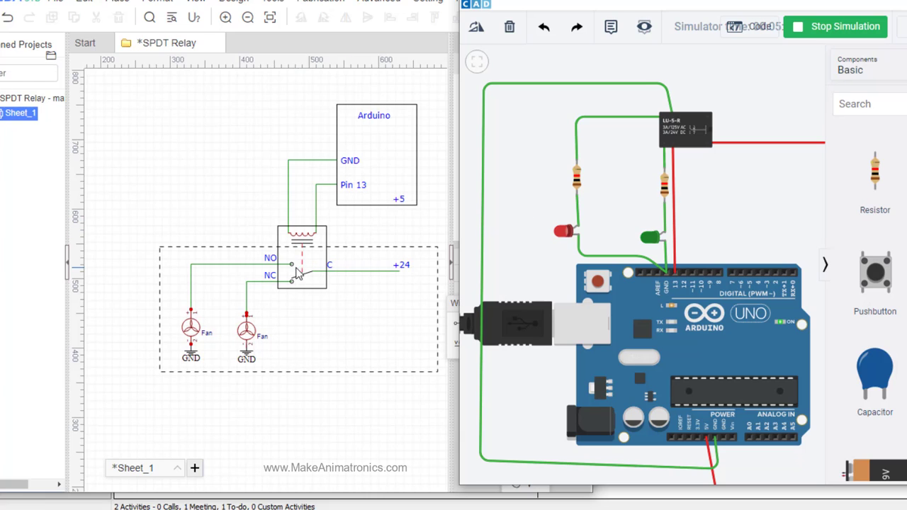
{"action": "mouse_move", "coordinate": [296, 275]}
{"action": "left_mouse_down"}
{"action": "mouse_move", "coordinate": [283, 270]}
{"action": "mouse_move", "coordinate": [328, 276]}
{"action": "mouse_move", "coordinate": [312, 272]}
{"action": "left_mouse_up"}
{"action": "left_click", "coordinate": [297, 280]}
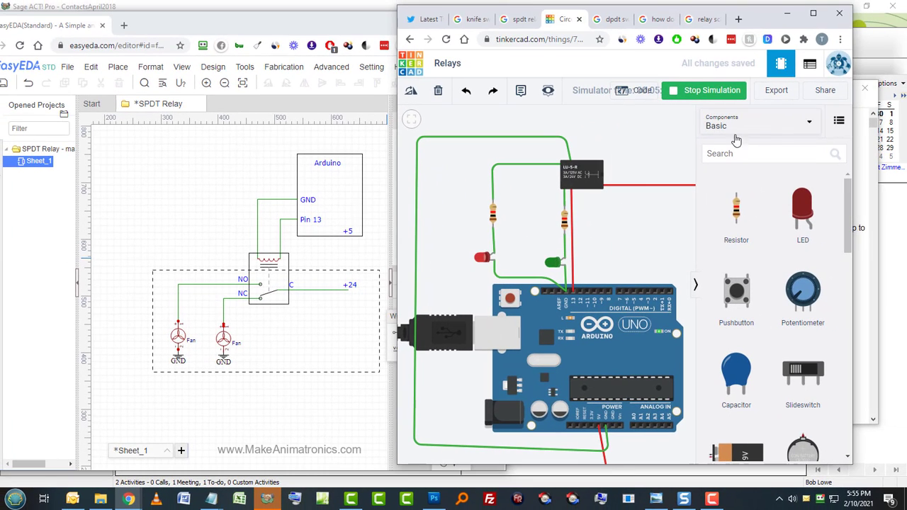
Switch the Components list from Basic to All and scroll down to Relay DPDT
{"action": "left_click", "coordinate": [744, 126]}
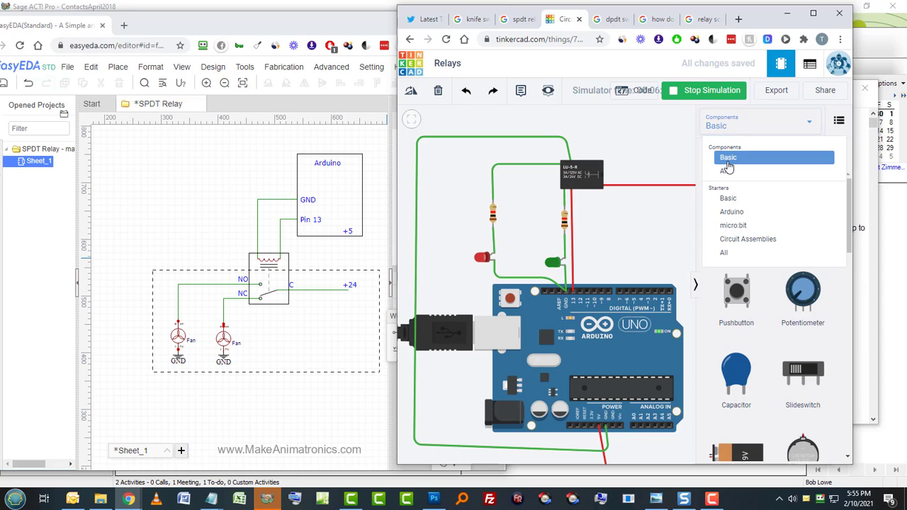
{"action": "left_click", "coordinate": [729, 157]}
{"action": "scroll", "coordinate": [833, 359], "scroll_direction": "down", "scroll_amount": 8}
{"action": "scroll", "coordinate": [836, 382], "scroll_direction": "down", "scroll_amount": 3}
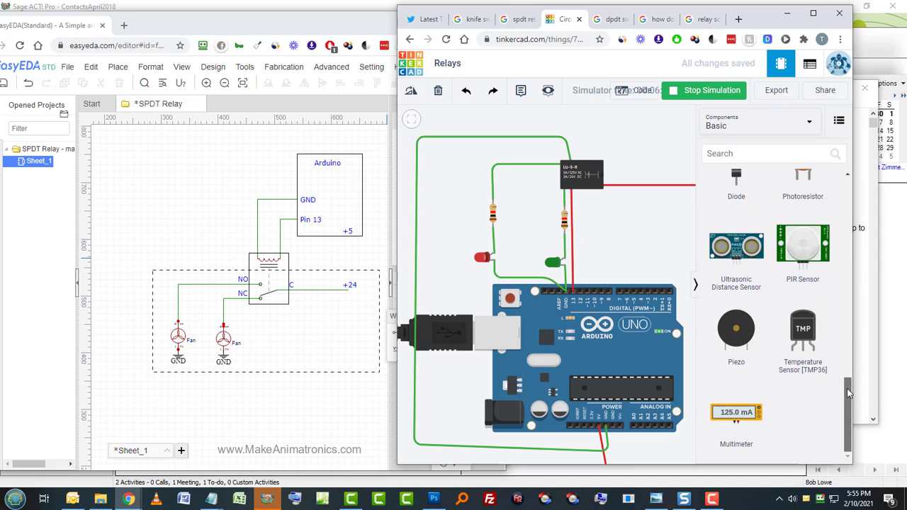
{"action": "scroll", "coordinate": [849, 388], "scroll_direction": "up", "scroll_amount": 5}
{"action": "left_click", "coordinate": [718, 122]}
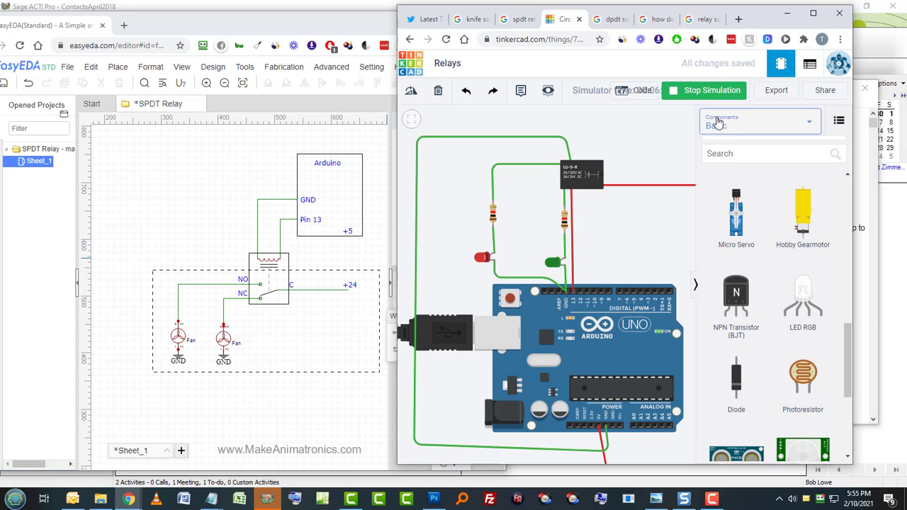
{"action": "left_click", "coordinate": [715, 170]}
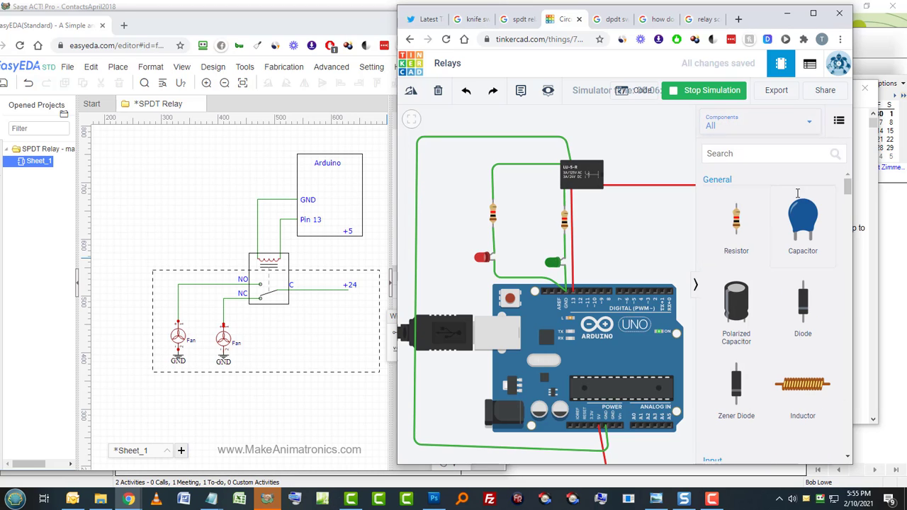
{"action": "left_click_drag", "start_coordinate": [847, 188], "coordinate": [839, 380]}
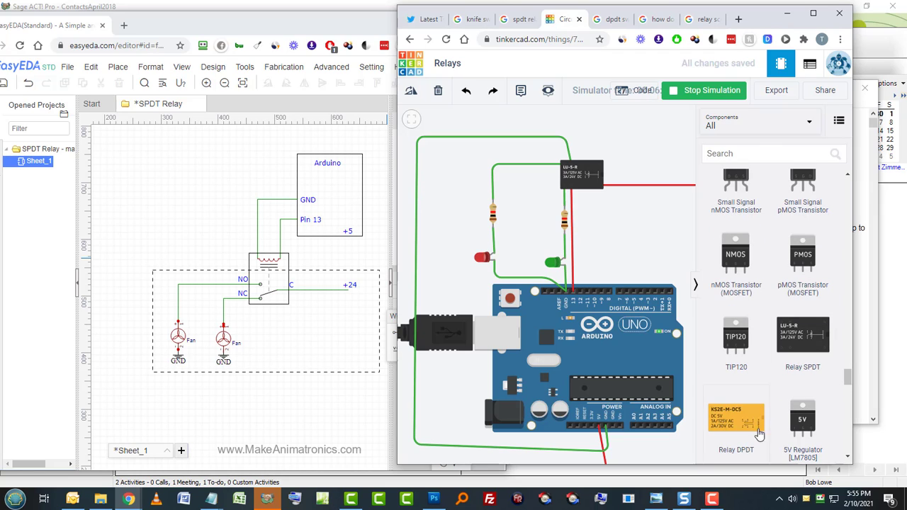
{"action": "scroll", "coordinate": [743, 435], "scroll_direction": "up", "scroll_amount": 1}
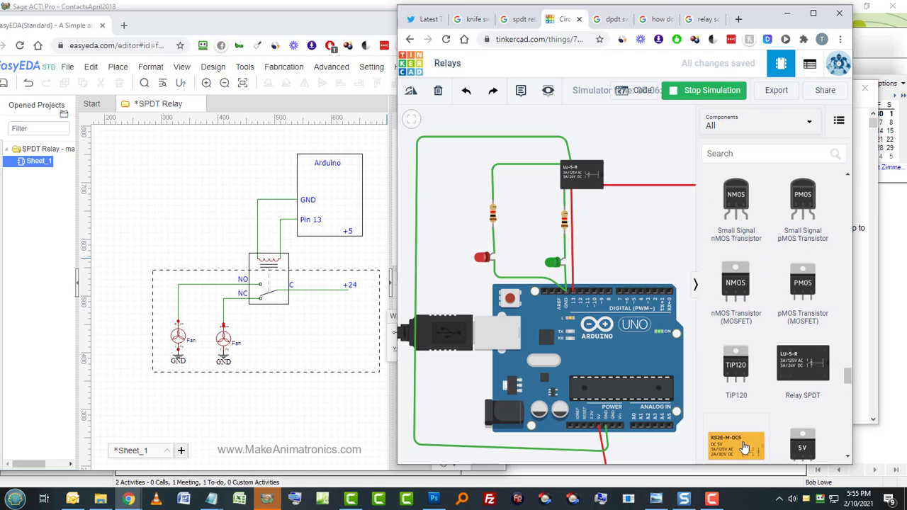
Place a KS2E-M-DC5 Relay DPDT on the canvas and zoom in to inspect it
{"action": "left_click_drag", "start_coordinate": [726, 429], "coordinate": [650, 249]}
{"action": "scroll", "coordinate": [650, 248], "scroll_direction": "up", "scroll_amount": 2}
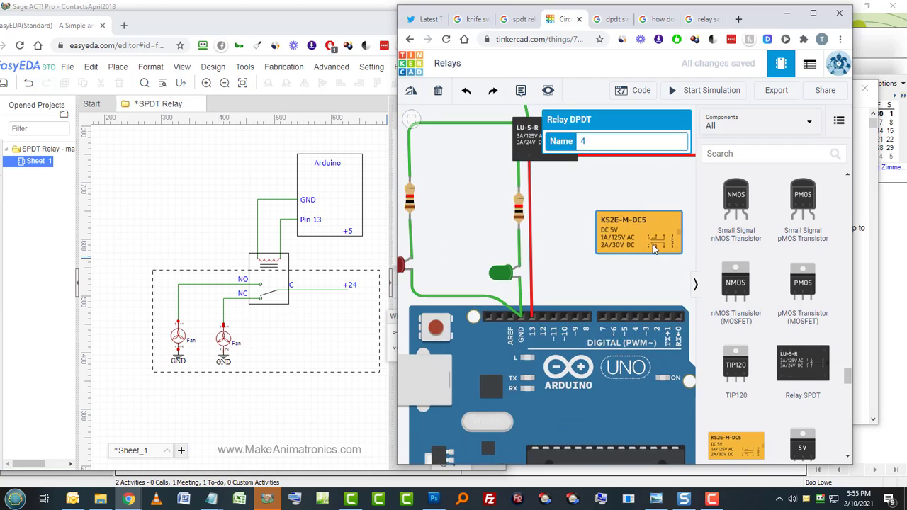
{"action": "scroll", "coordinate": [650, 247], "scroll_direction": "up", "scroll_amount": 2}
{"action": "left_click", "coordinate": [567, 298]}
{"action": "scroll", "coordinate": [576, 298], "scroll_direction": "up", "scroll_amount": 3}
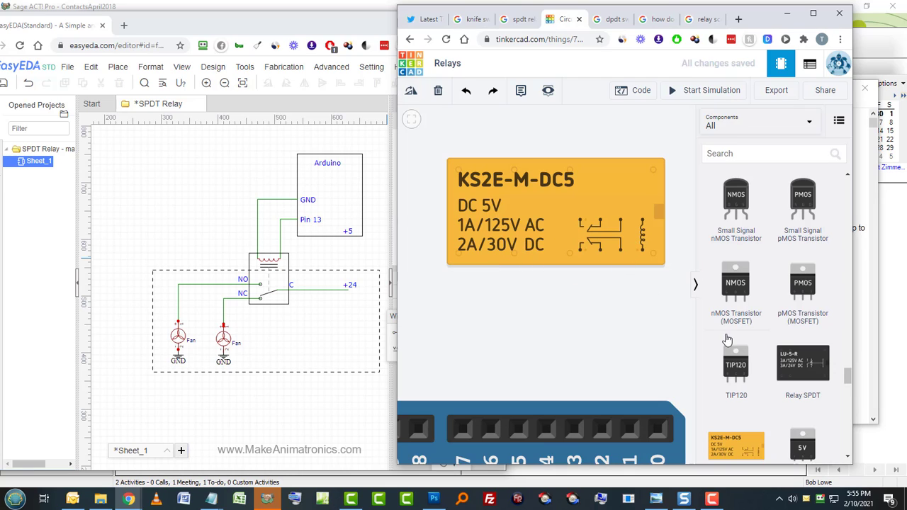
{"action": "scroll", "coordinate": [847, 377], "scroll_direction": "down", "scroll_amount": 1}
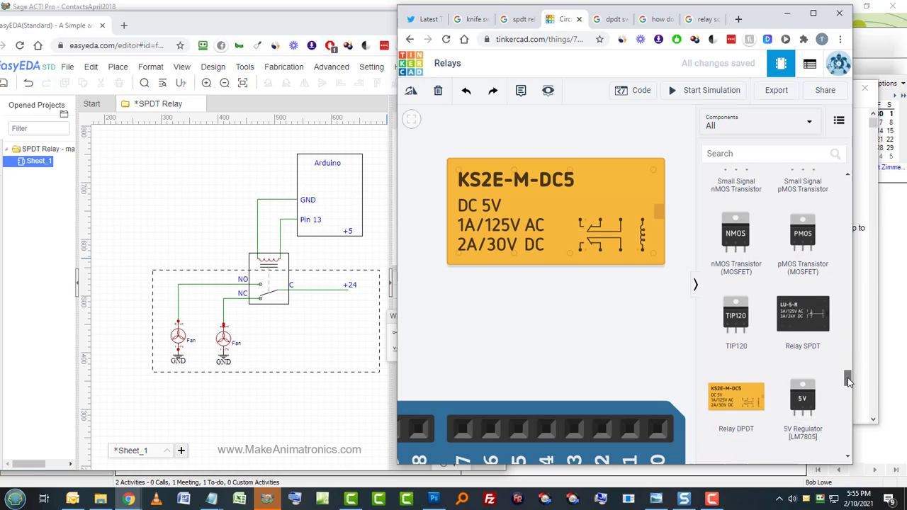